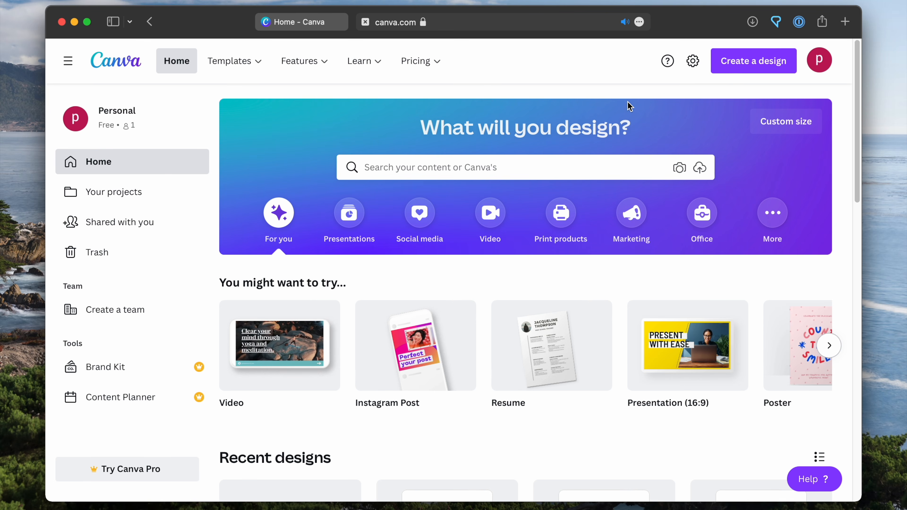
# Create a new custom-size design 1404 px wide and 1872 px high
pyautogui.click(762, 129)
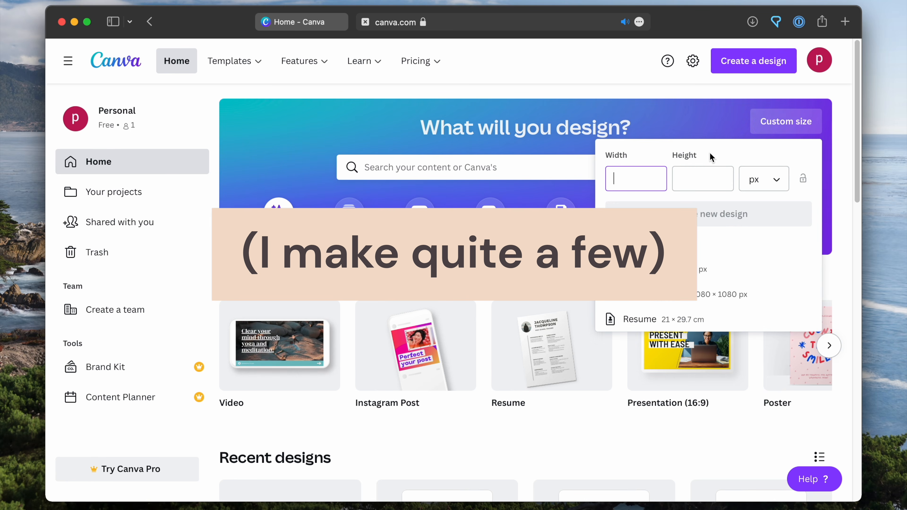
pyautogui.click(644, 181)
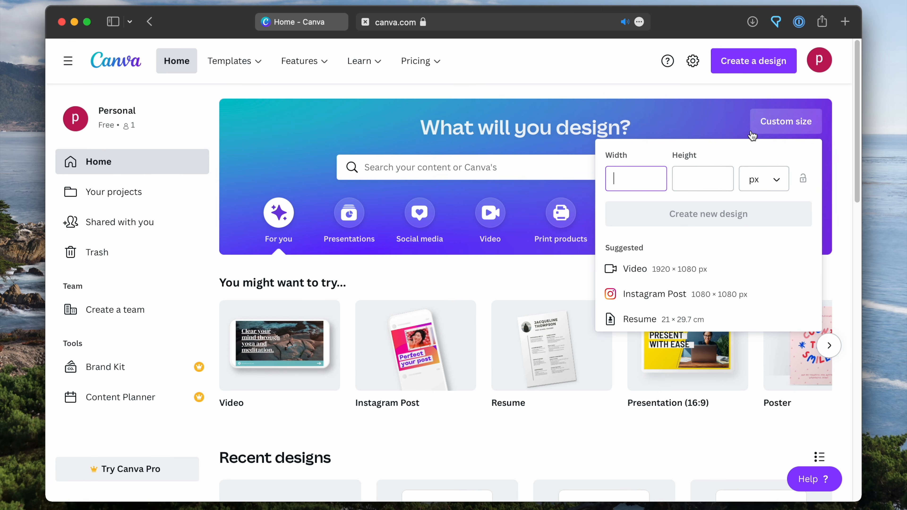
pyautogui.click(620, 180)
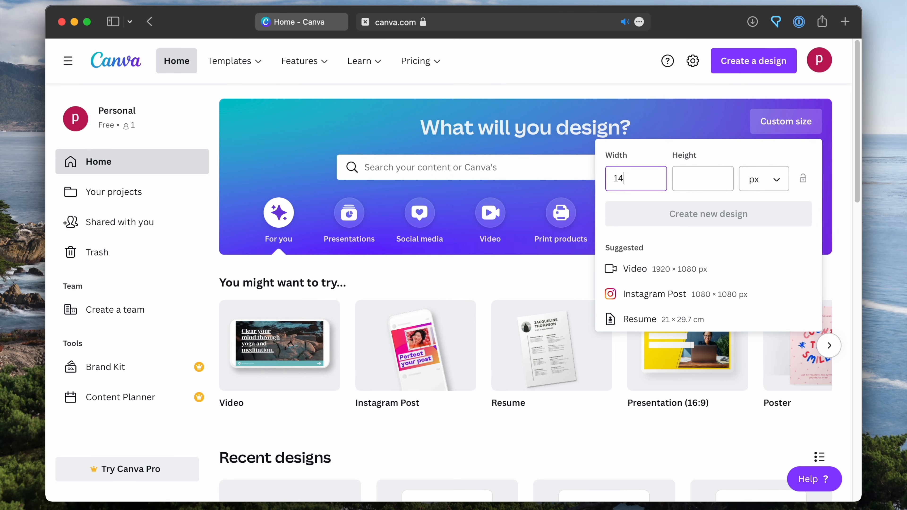
pyautogui.click(698, 177)
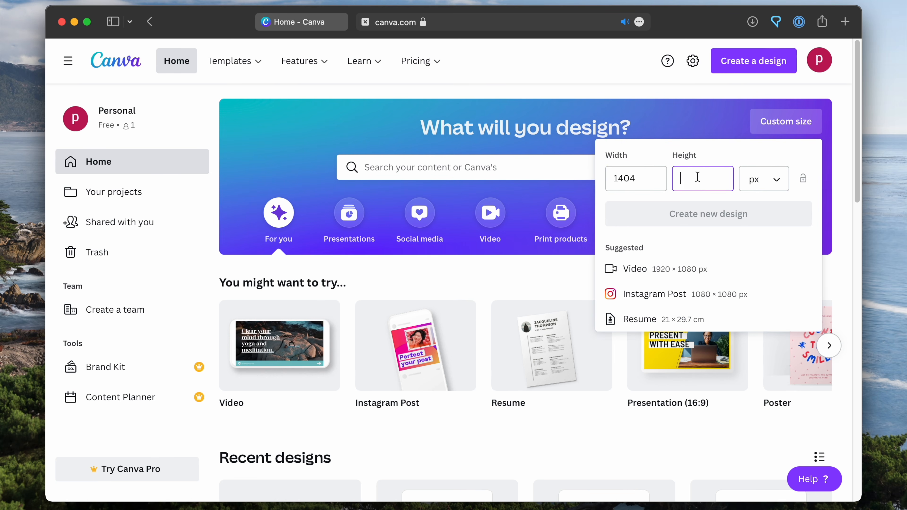
pyautogui.write('1872')
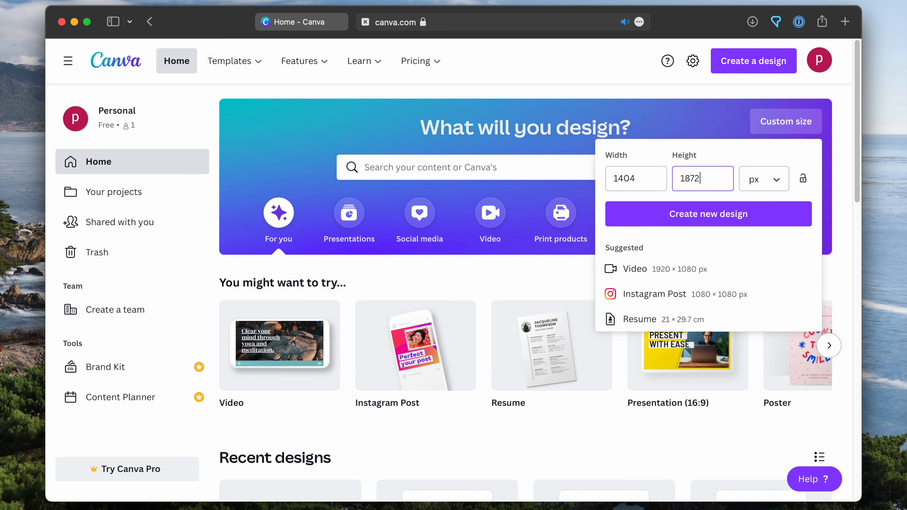
pyautogui.click(739, 218)
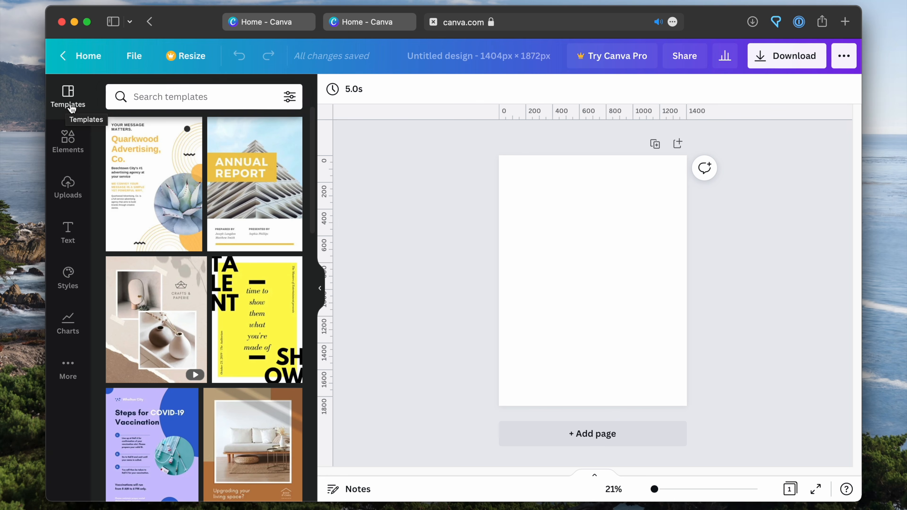
# Search the templates for "planner page"
pyautogui.scroll(-9, 231, 233)
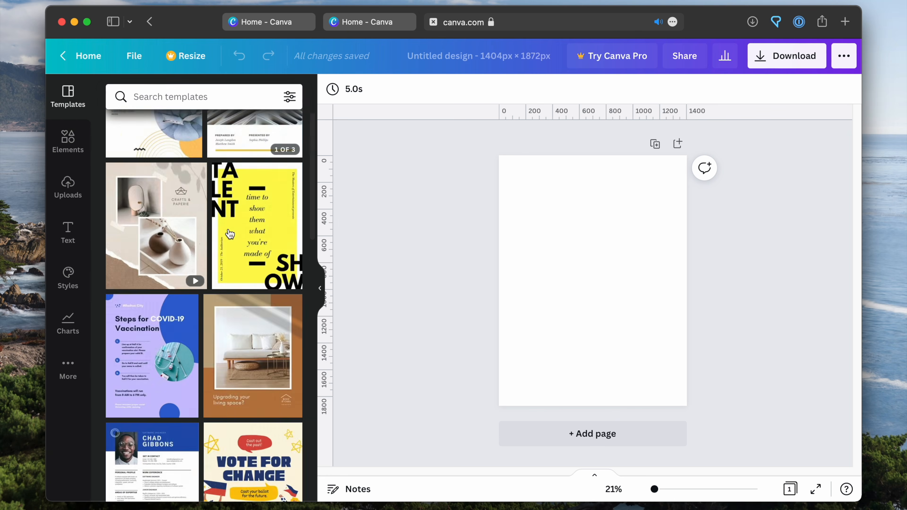
pyautogui.scroll(8, 233, 228)
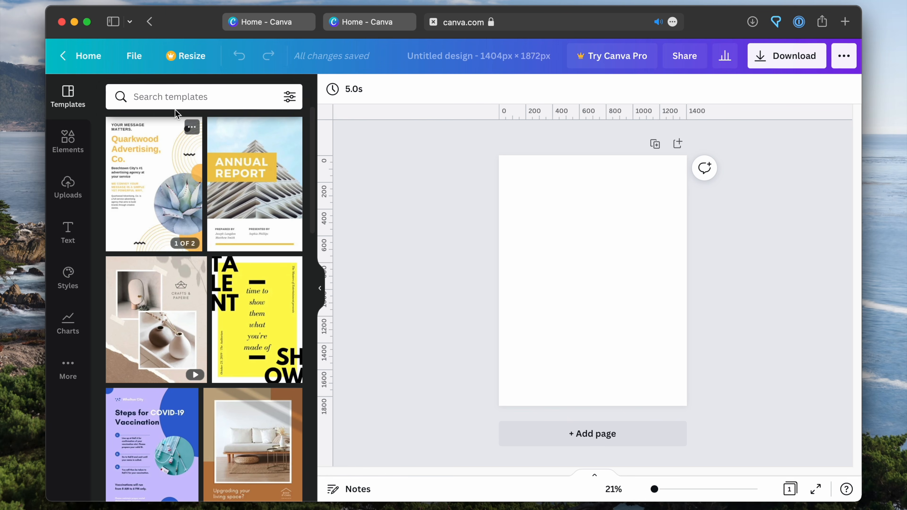
pyautogui.click(178, 96)
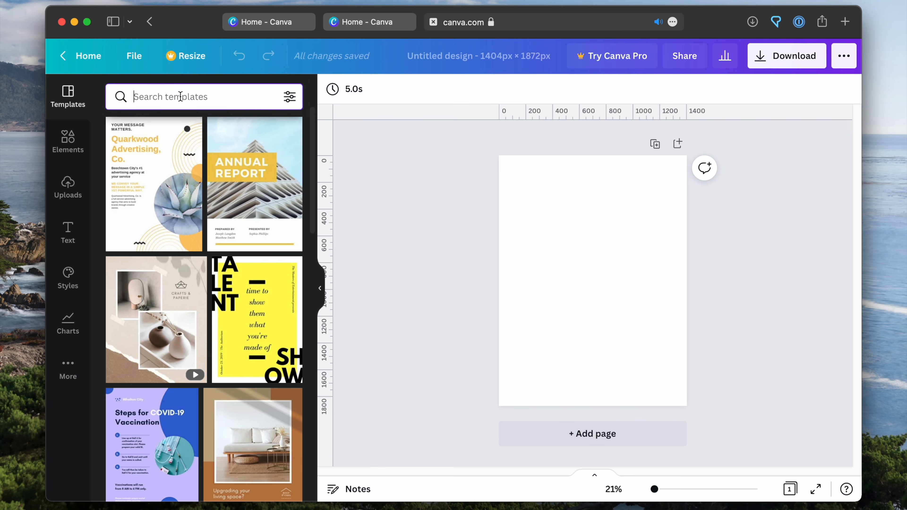
pyautogui.write('planner')
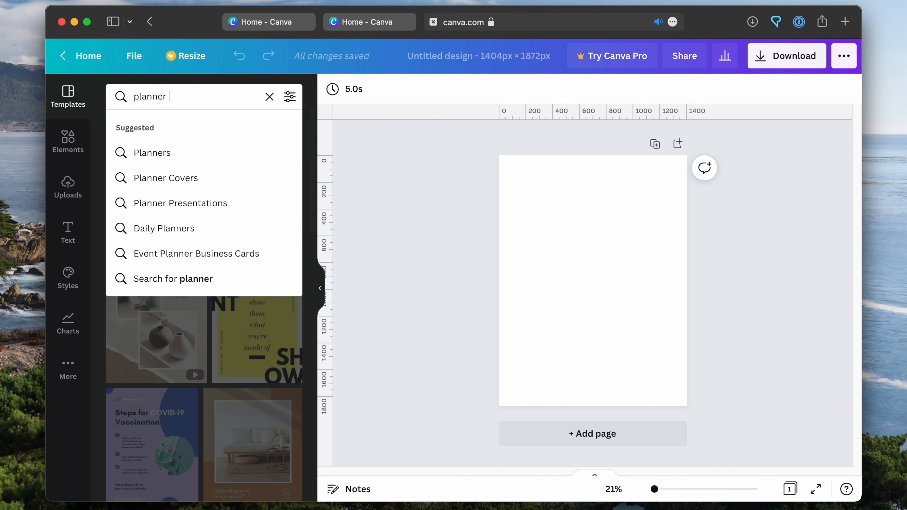
pyautogui.write(' page')
pyautogui.press('Return')
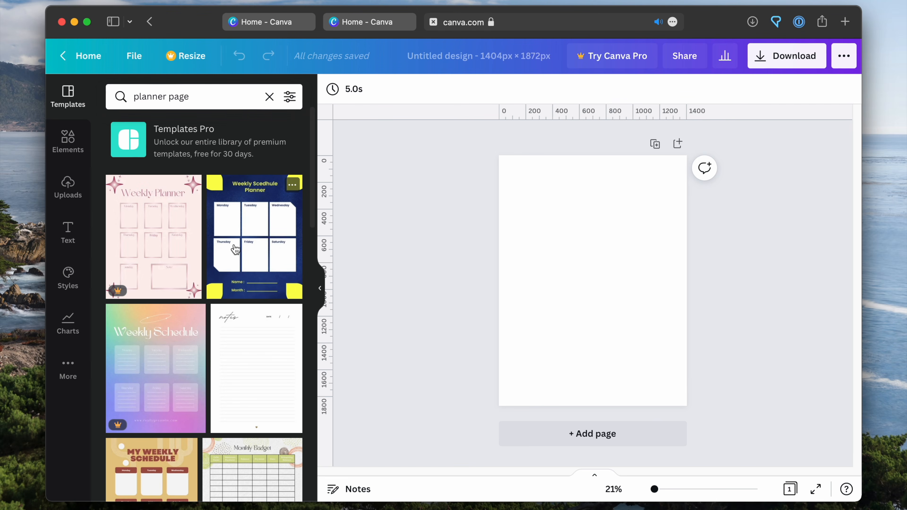
# Apply the cream "My Notes" template with lined rows and yellow flowers to the blank page, and collapse the template list
pyautogui.scroll(-10, 254, 248)
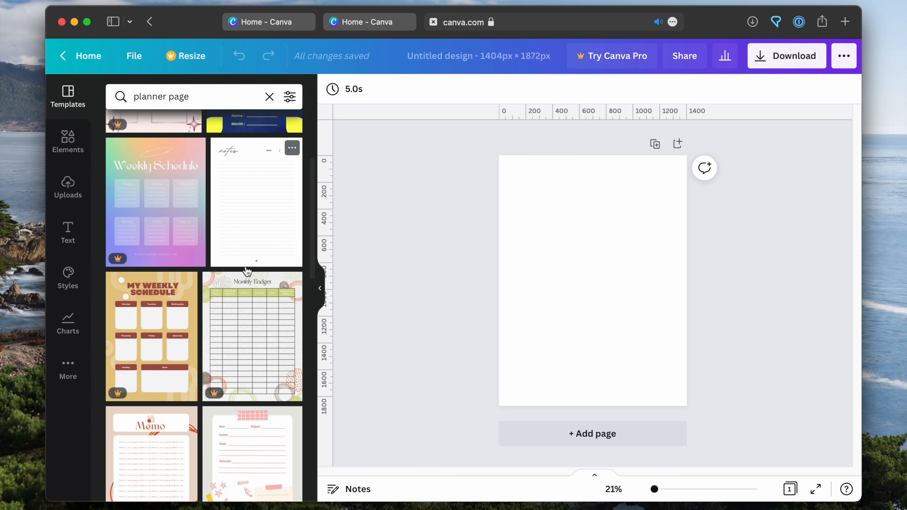
pyautogui.scroll(-3, 214, 311)
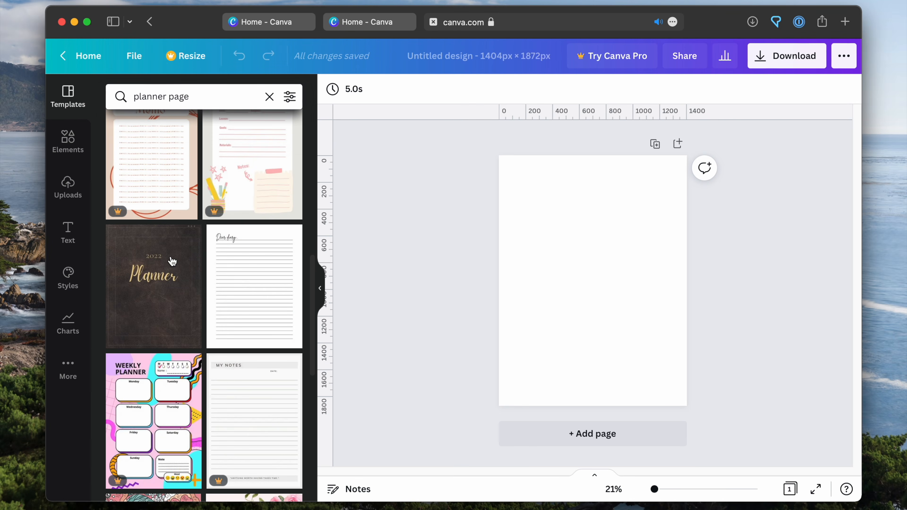
pyautogui.scroll(-1, 173, 352)
pyautogui.scroll(-10, 173, 352)
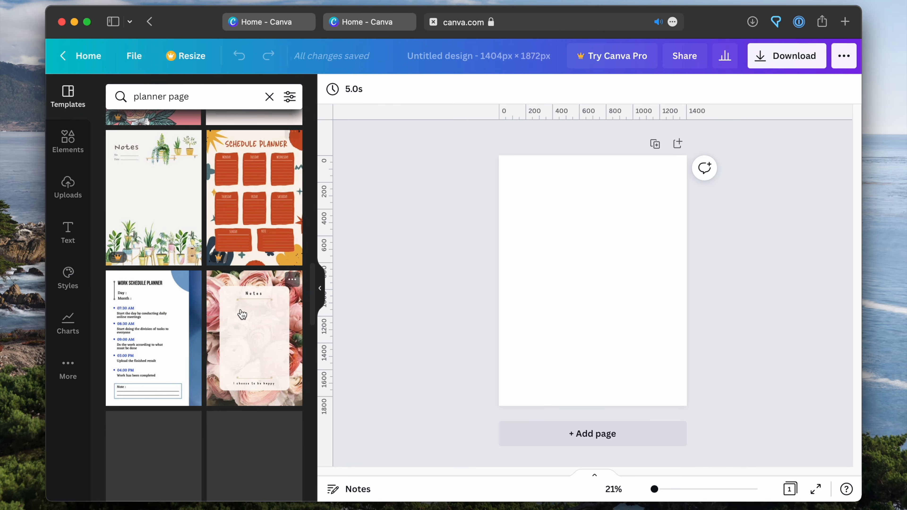
pyautogui.scroll(-1, 204, 284)
pyautogui.scroll(-1, 205, 284)
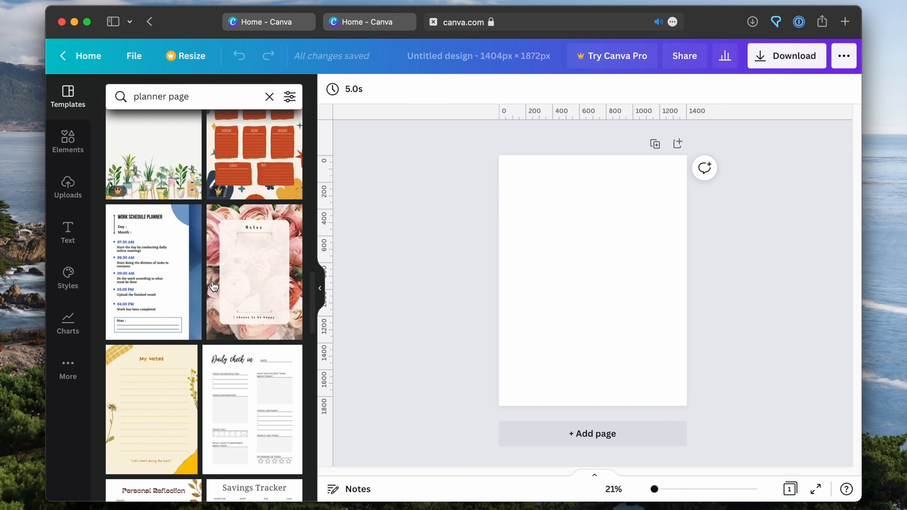
pyautogui.scroll(-1, 235, 298)
pyautogui.scroll(-3, 235, 297)
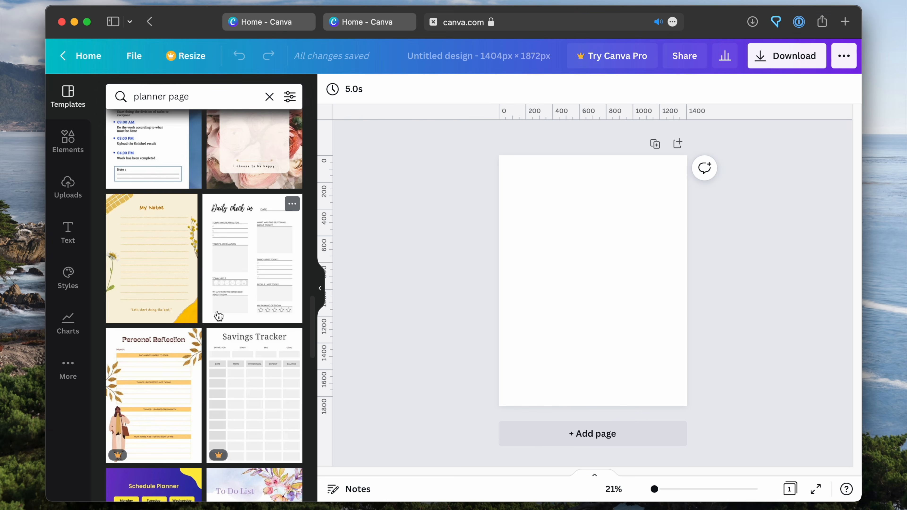
pyautogui.scroll(4, 201, 172)
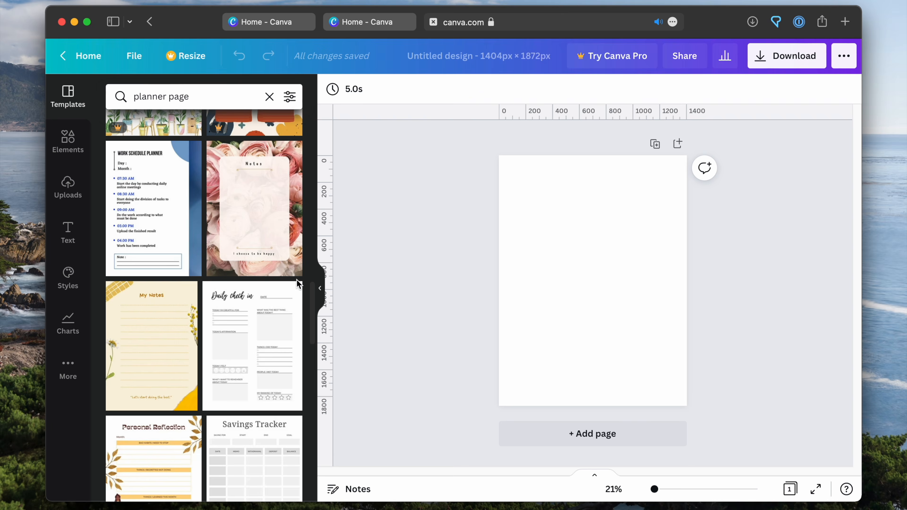
pyautogui.scroll(1, 187, 175)
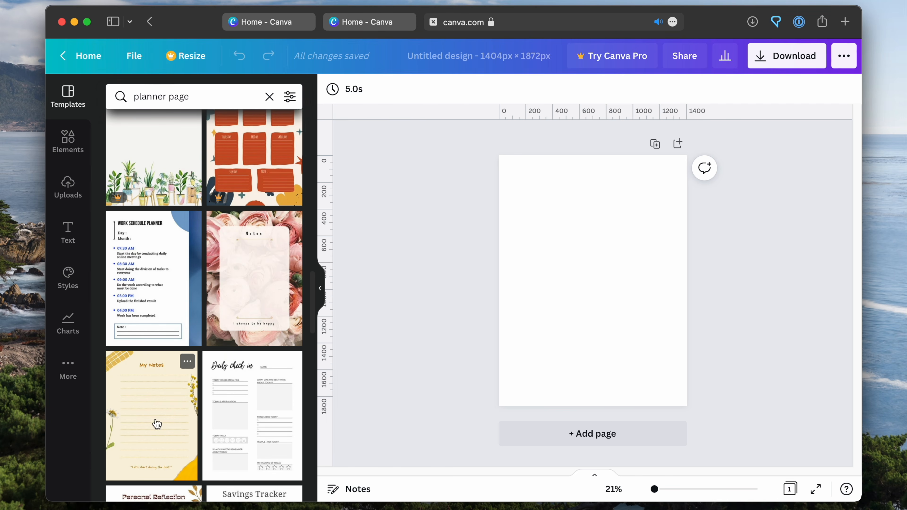
pyautogui.click(161, 405)
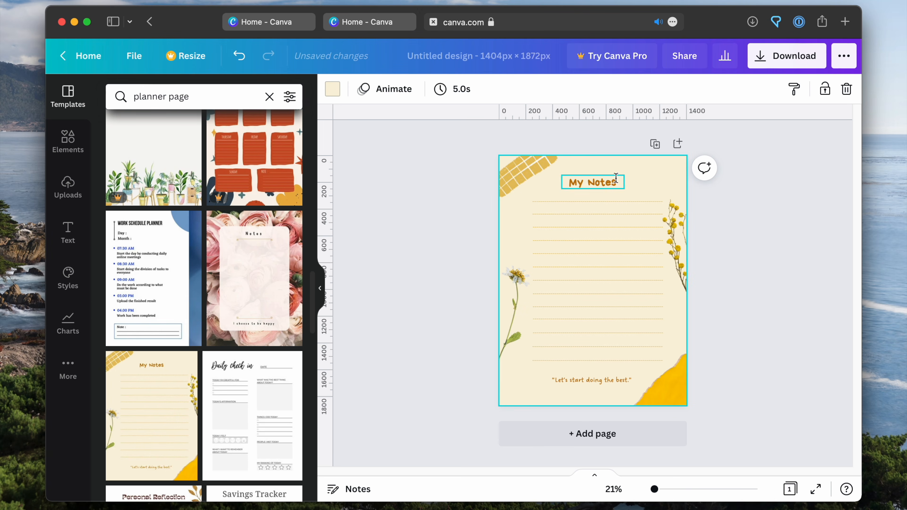
pyautogui.click(324, 285)
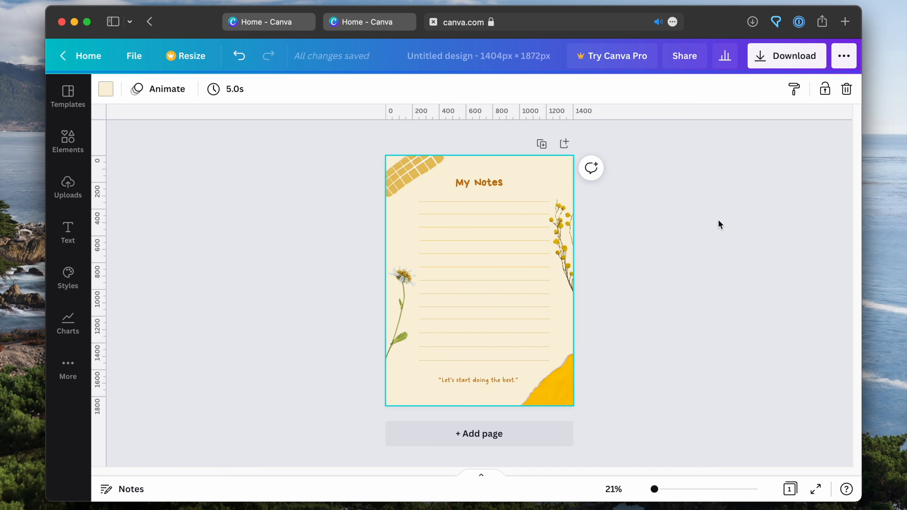
# Shift the daisy and the yellow flower sprig at the page edges slightly downward
pyautogui.click(408, 283)
pyautogui.moveTo(406, 280); pyautogui.dragTo(403, 293)
pyautogui.moveTo(561, 239); pyautogui.dragTo(566, 251)
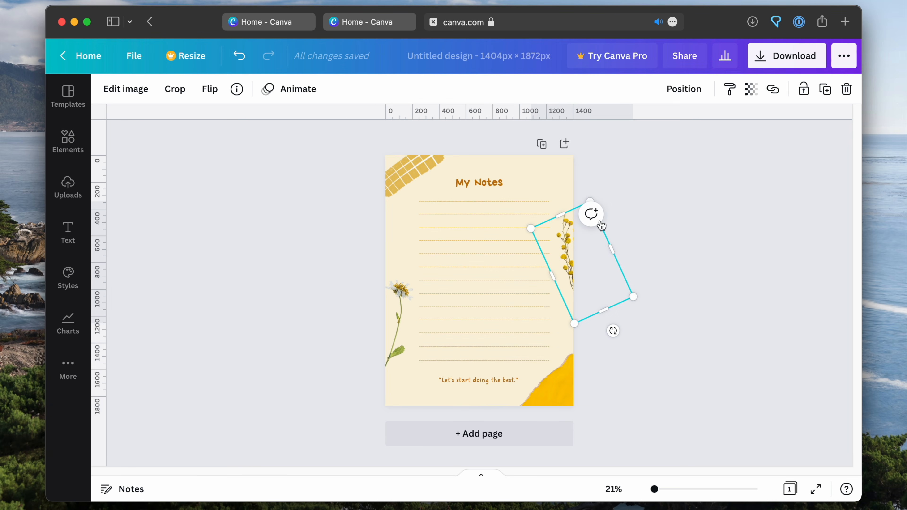
# Nudge the yellow grid shape in the page's upper-left corner slightly down and left, and leave it deselected
pyautogui.moveTo(424, 179)
pyautogui.mouseDown()
pyautogui.moveTo(407, 188)
pyautogui.moveTo(415, 183)
pyautogui.mouseUp()
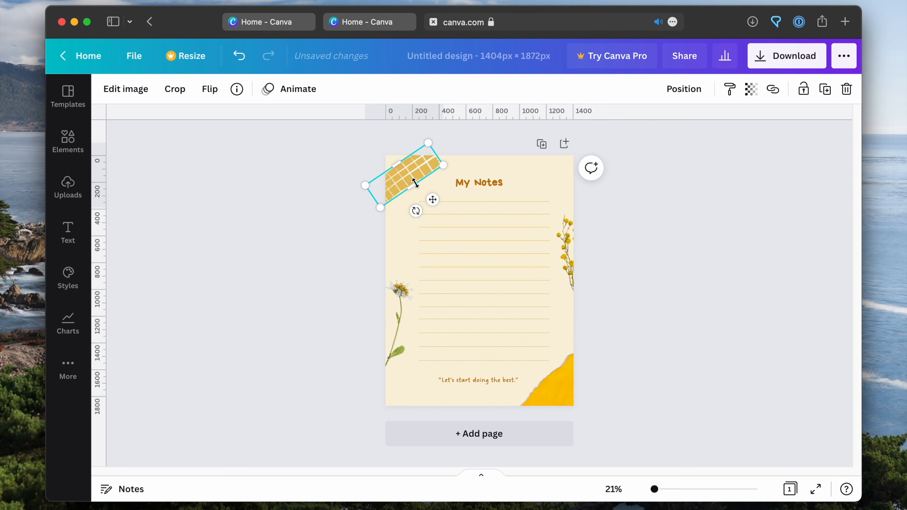
pyautogui.click(309, 212)
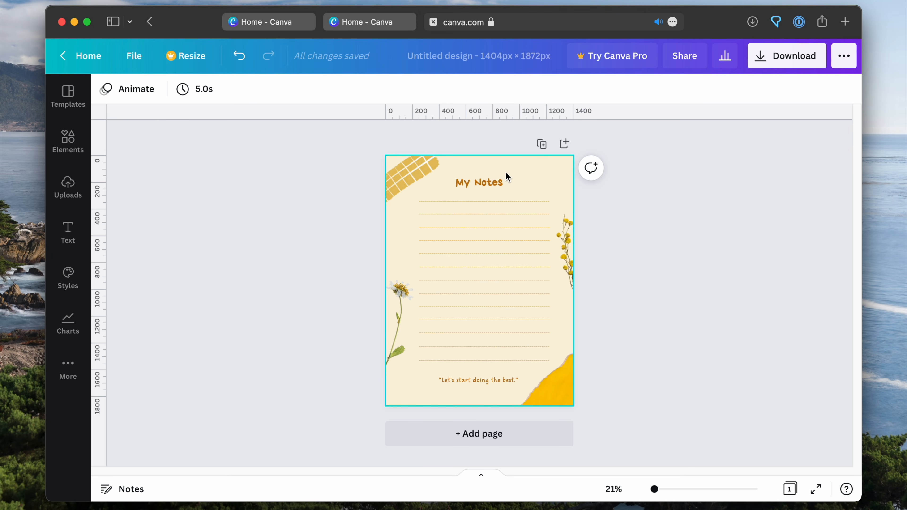
pyautogui.moveTo(412, 171); pyautogui.dragTo(412, 173)
pyautogui.click(617, 206)
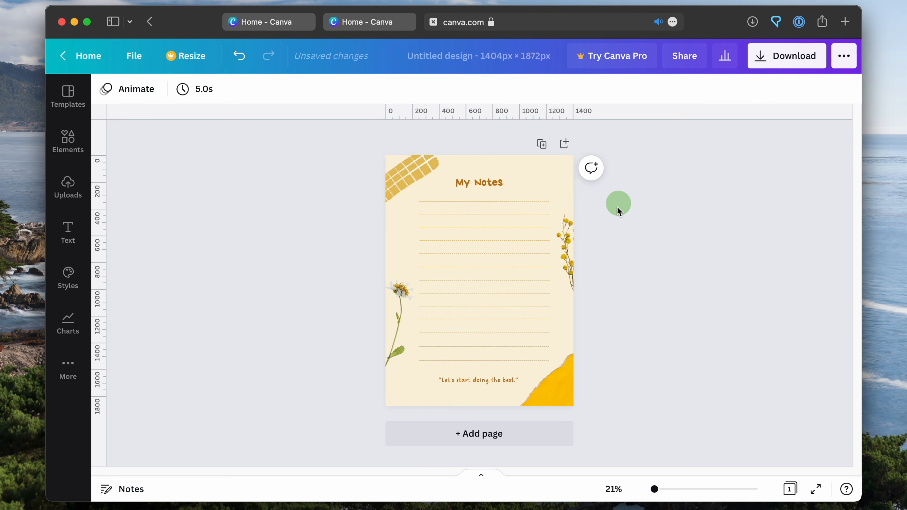
pyautogui.click(570, 229)
pyautogui.click(681, 226)
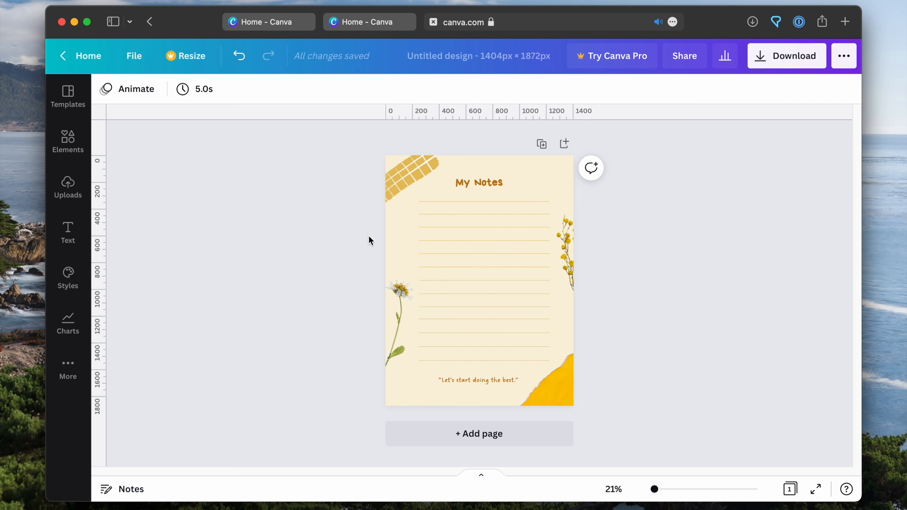
# Delete the cream background from the notes page
pyautogui.click(543, 178)
pyautogui.press('Delete')
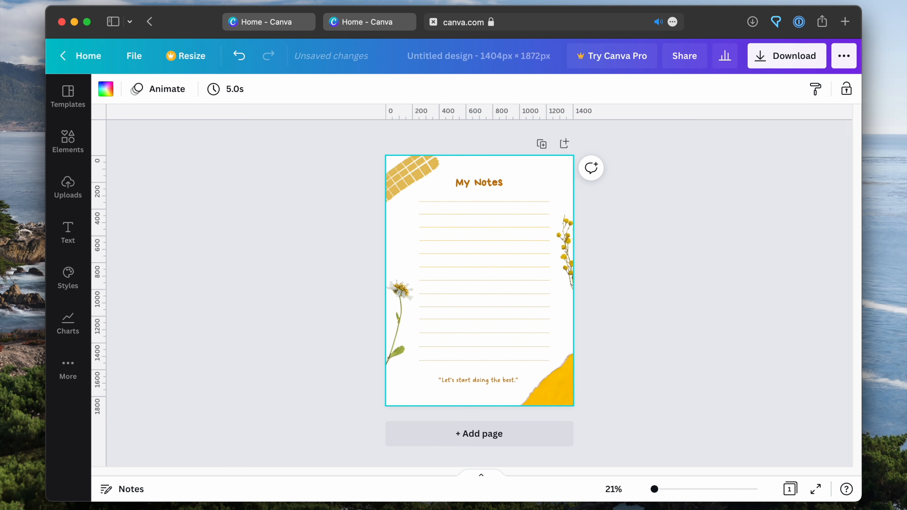
pyautogui.click(609, 196)
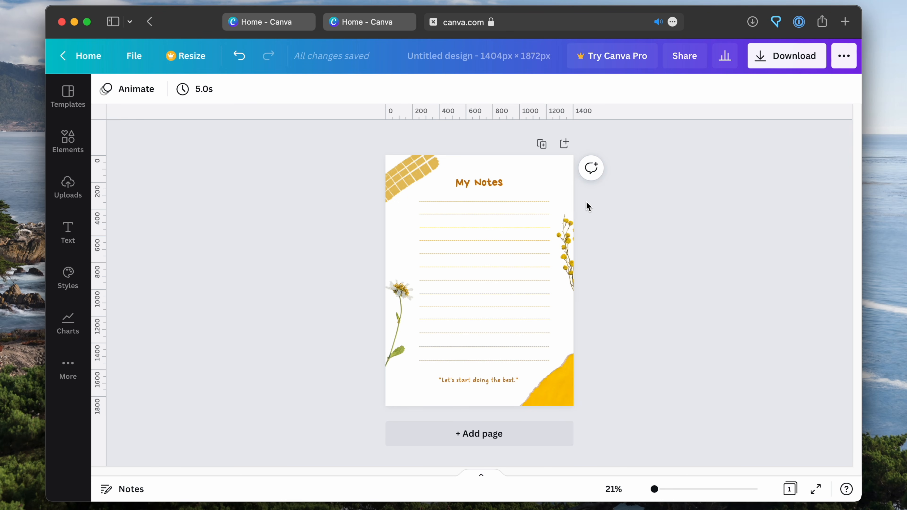
# Select the "My Notes" heading, all the writing lines and the bottom quote together, and move them slightly right on the page
pyautogui.click(495, 183)
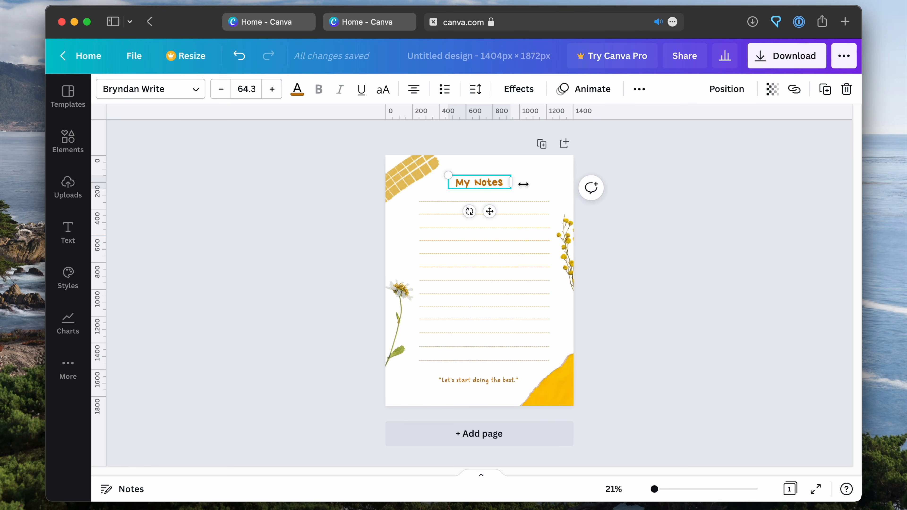
pyautogui.keyDown('shift'); pyautogui.click(538, 202); pyautogui.keyUp('shift')
pyautogui.keyDown('shift'); pyautogui.click(532, 214); pyautogui.keyUp('shift')
pyautogui.keyDown('shift'); pyautogui.click(533, 241); pyautogui.keyUp('shift')
pyautogui.keyDown('shift'); pyautogui.click(537, 253); pyautogui.keyUp('shift')
pyautogui.keyDown('shift'); pyautogui.click(532, 266); pyautogui.keyUp('shift')
pyautogui.keyDown('shift'); pyautogui.click(530, 280); pyautogui.keyUp('shift')
pyautogui.keyDown('shift'); pyautogui.click(528, 294); pyautogui.keyUp('shift')
pyautogui.keyDown('shift'); pyautogui.click(529, 306); pyautogui.keyUp('shift')
pyautogui.keyDown('shift'); pyautogui.click(529, 320); pyautogui.keyUp('shift')
pyautogui.keyDown('shift'); pyautogui.click(528, 333); pyautogui.keyUp('shift')
pyautogui.keyDown('shift'); pyautogui.click(527, 346); pyautogui.keyUp('shift')
pyautogui.keyDown('shift'); pyautogui.click(525, 360); pyautogui.keyUp('shift')
pyautogui.keyDown('shift'); pyautogui.click(508, 378); pyautogui.keyUp('shift')
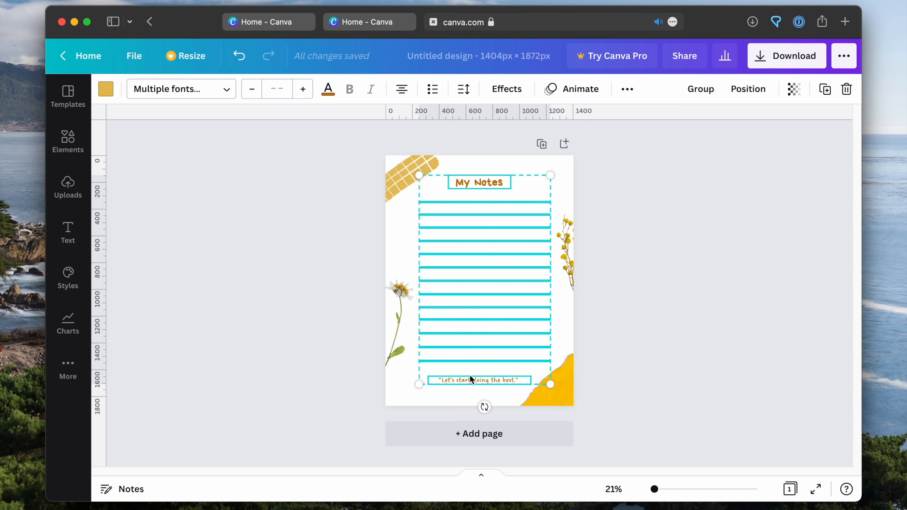
pyautogui.moveTo(443, 378); pyautogui.dragTo(451, 377)
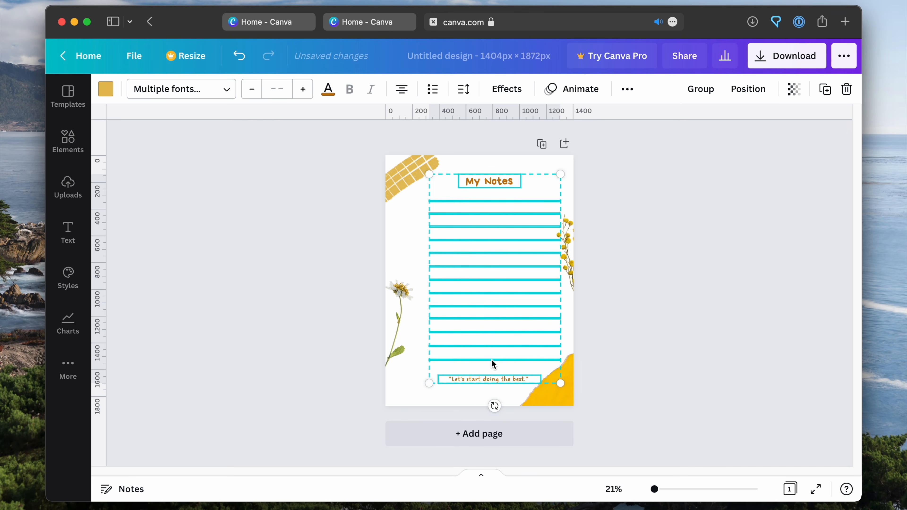
pyautogui.click(654, 317)
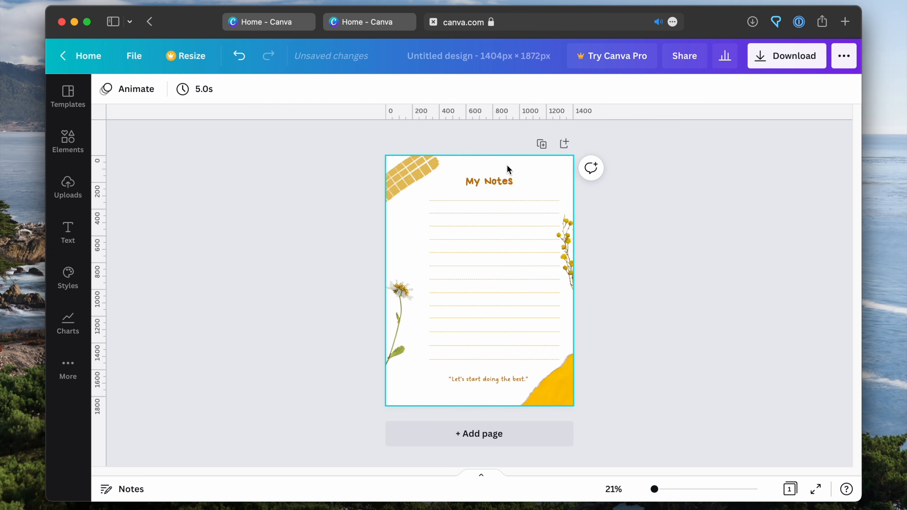
# Remove "My" from the page heading so it reads "Notes"
pyautogui.doubleClick(484, 181)
pyautogui.click(484, 180)
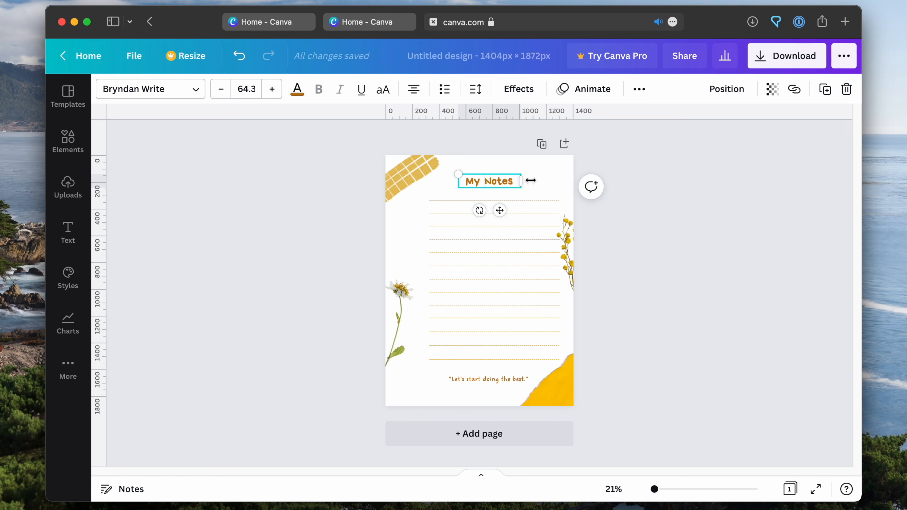
pyautogui.press('BackSpace')
pyautogui.press('BackSpace')
pyautogui.press('BackSpace')
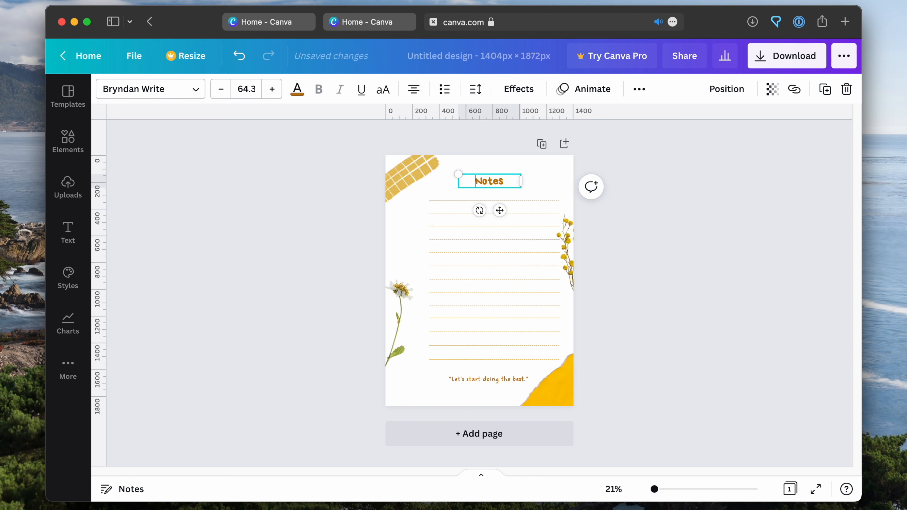
# Change the "Notes" heading's text color to black and leave the heading deselected
pyautogui.moveTo(507, 183); pyautogui.dragTo(467, 180)
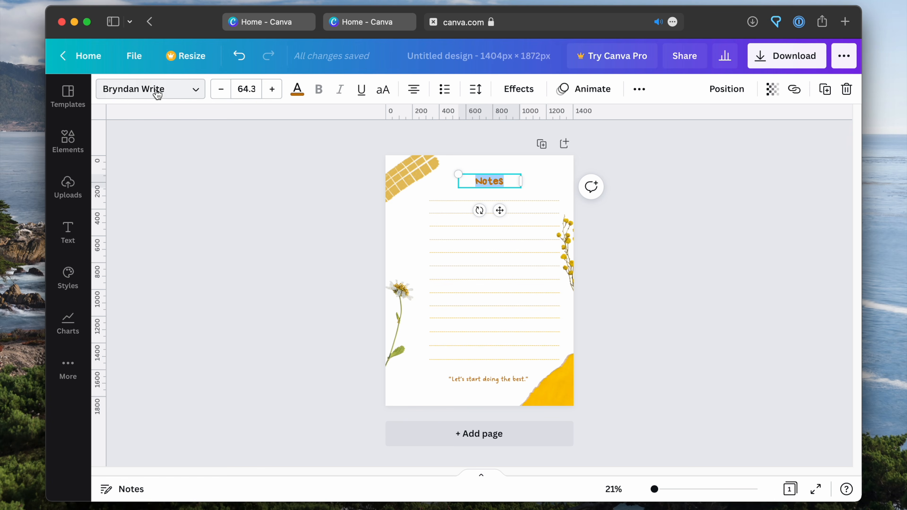
pyautogui.click(196, 95)
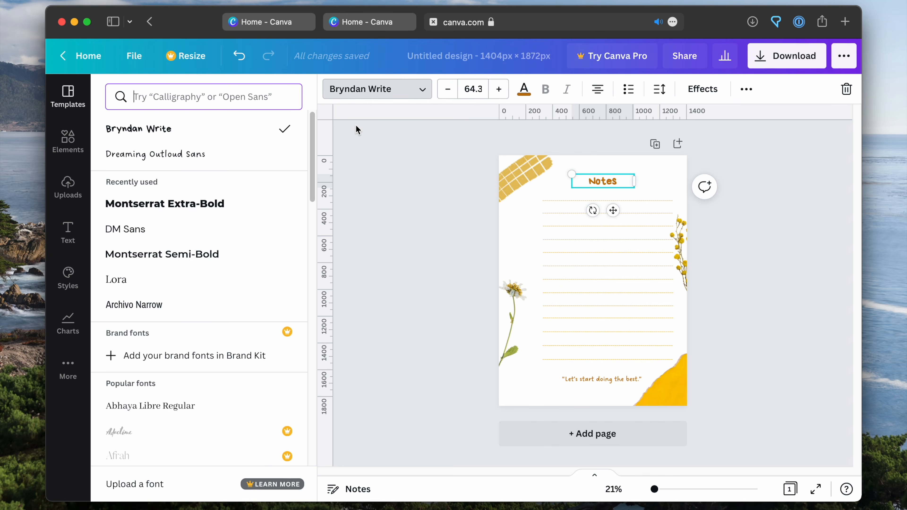
pyautogui.click(362, 141)
pyautogui.click(298, 89)
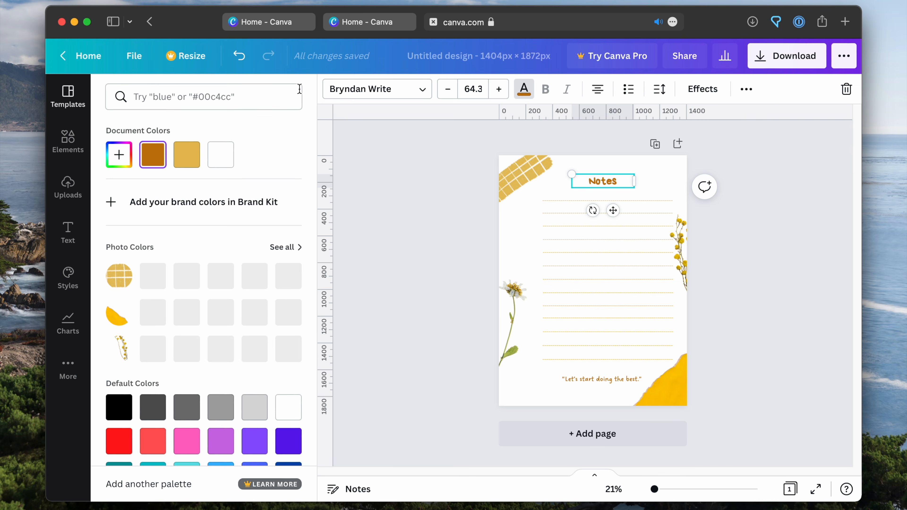
pyautogui.click(119, 407)
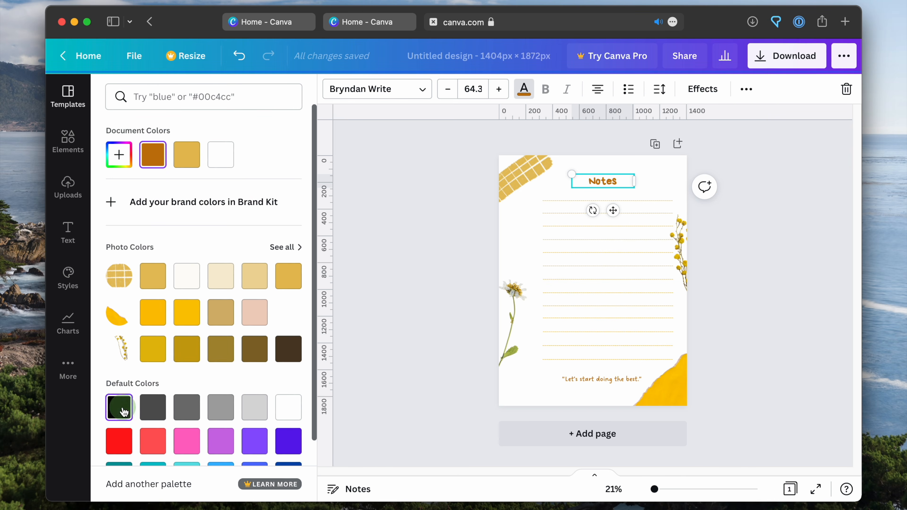
pyautogui.click(417, 190)
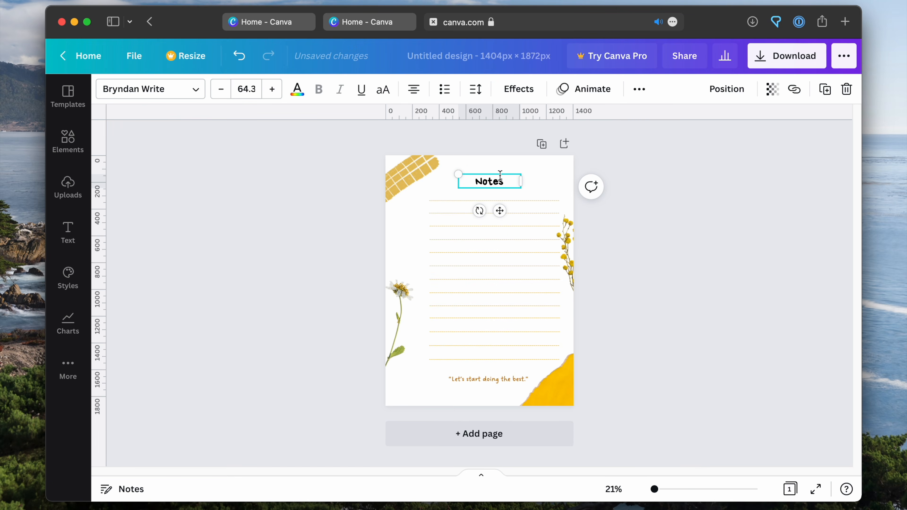
pyautogui.click(637, 213)
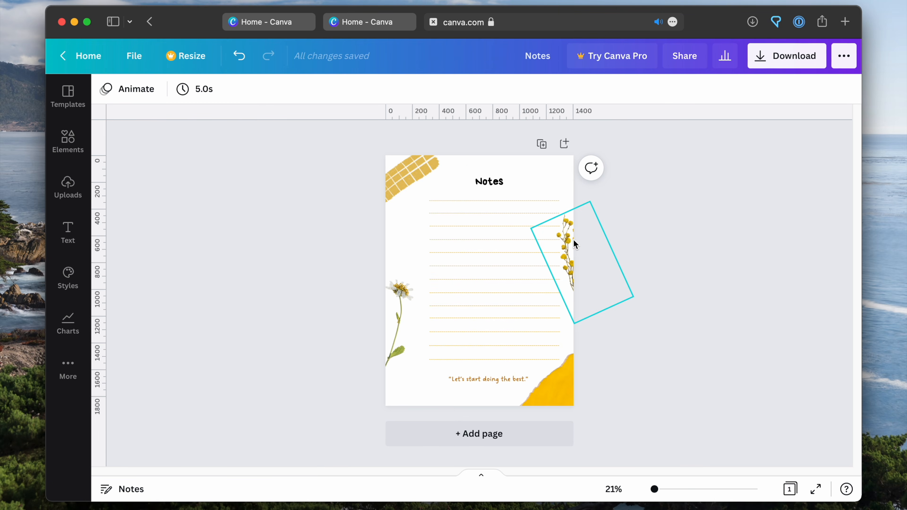
# Nudge the yellow flower sprig toward the page's right edge and the yellow torn-paper shape in the lower-right corner slightly right
pyautogui.moveTo(568, 235); pyautogui.dragTo(571, 230)
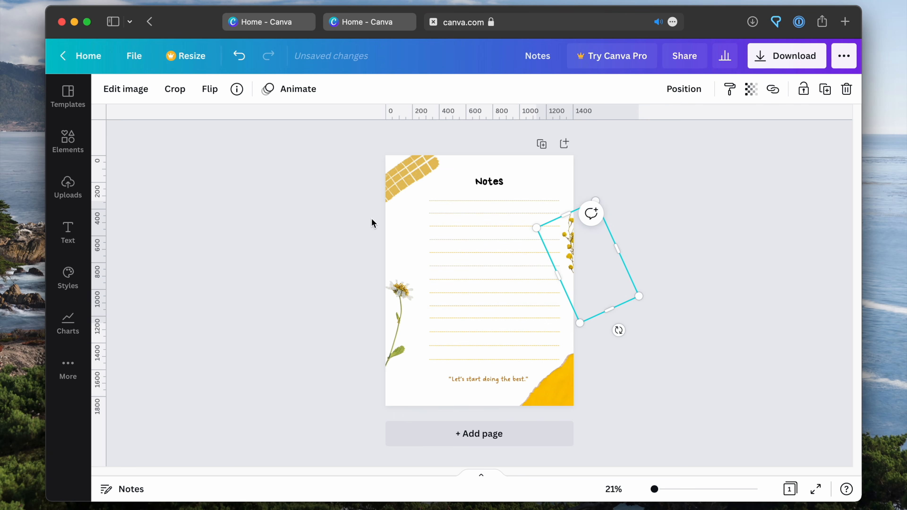
pyautogui.click(366, 307)
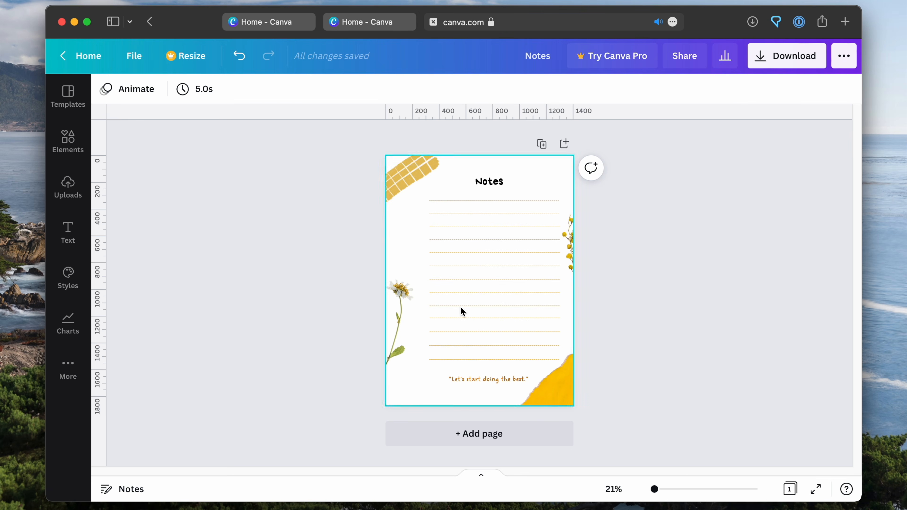
pyautogui.moveTo(557, 397); pyautogui.dragTo(559, 393)
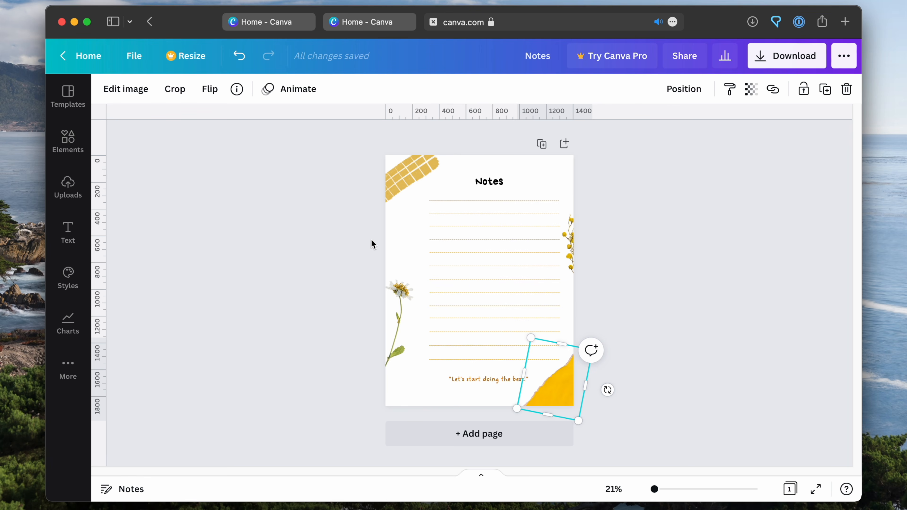
# Add a blank second page and place a reduced square outline in its upper-left area
pyautogui.click(564, 144)
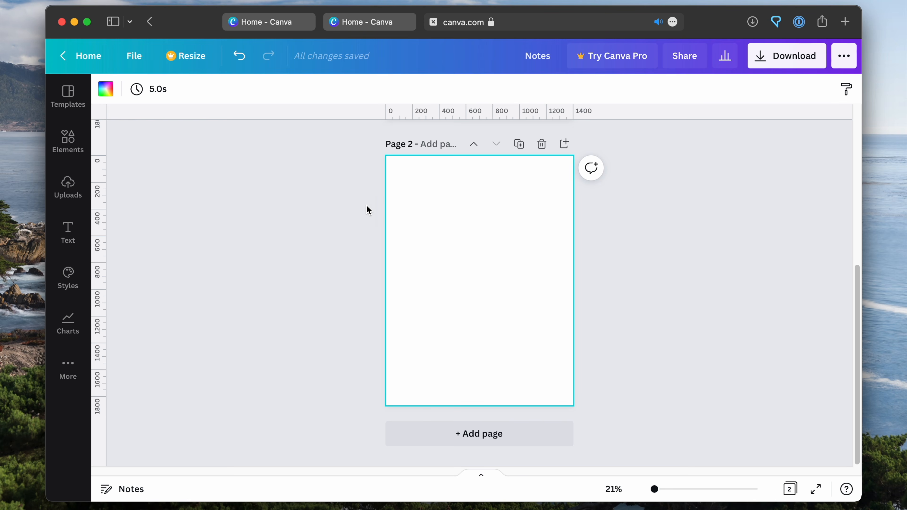
pyautogui.click(328, 233)
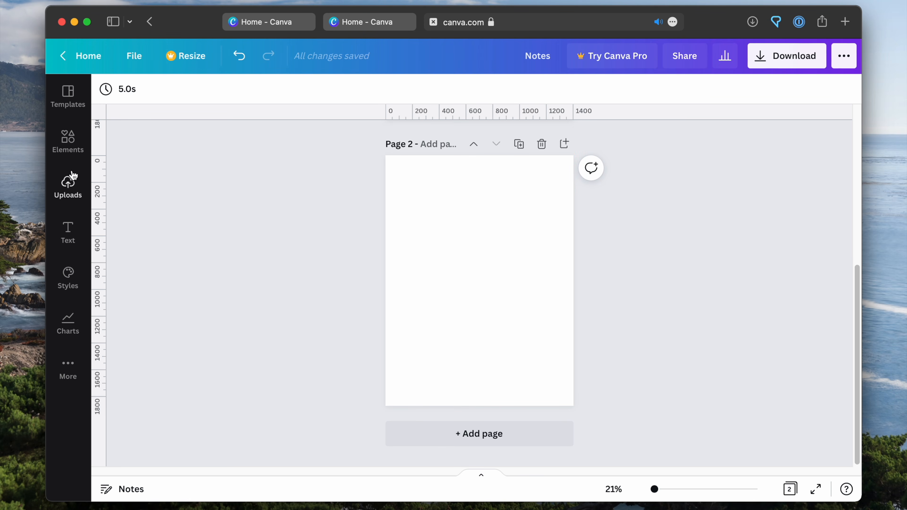
pyautogui.click(68, 142)
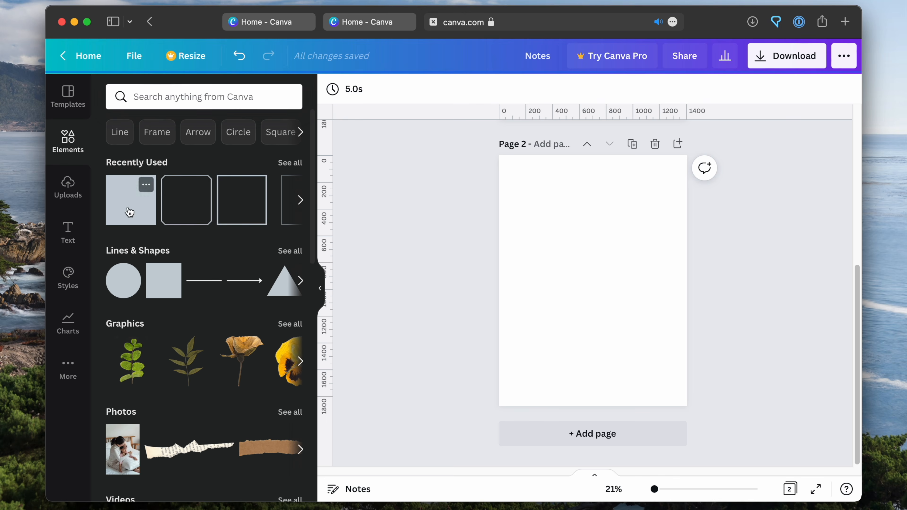
pyautogui.click(241, 211)
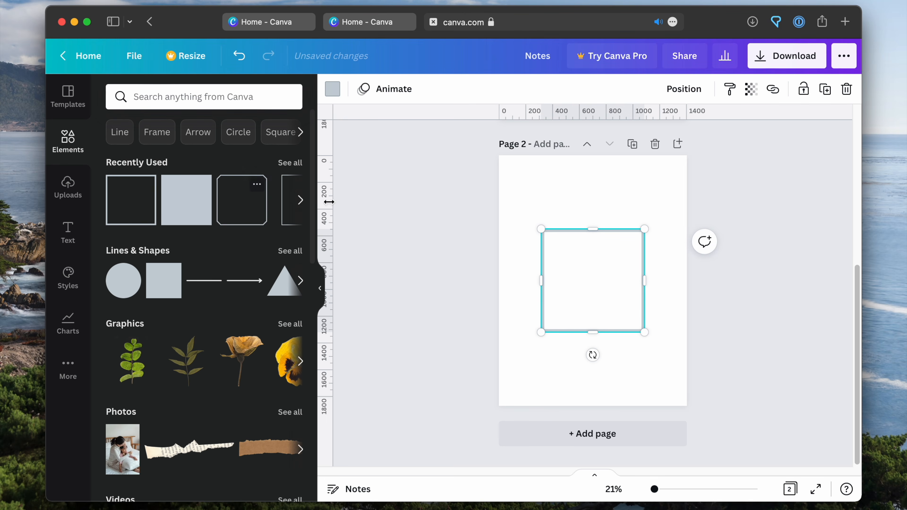
pyautogui.moveTo(613, 286); pyautogui.dragTo(567, 222)
pyautogui.moveTo(623, 281); pyautogui.dragTo(593, 249)
pyautogui.click(445, 209)
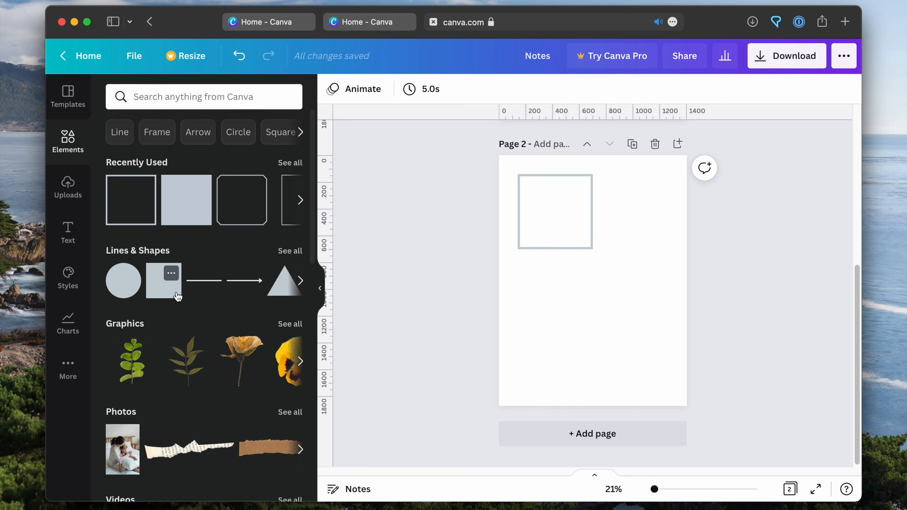
# Place a horizontal line below and right of the square outline, and review its color and line weight options
pyautogui.click(203, 284)
pyautogui.moveTo(624, 282); pyautogui.dragTo(660, 281)
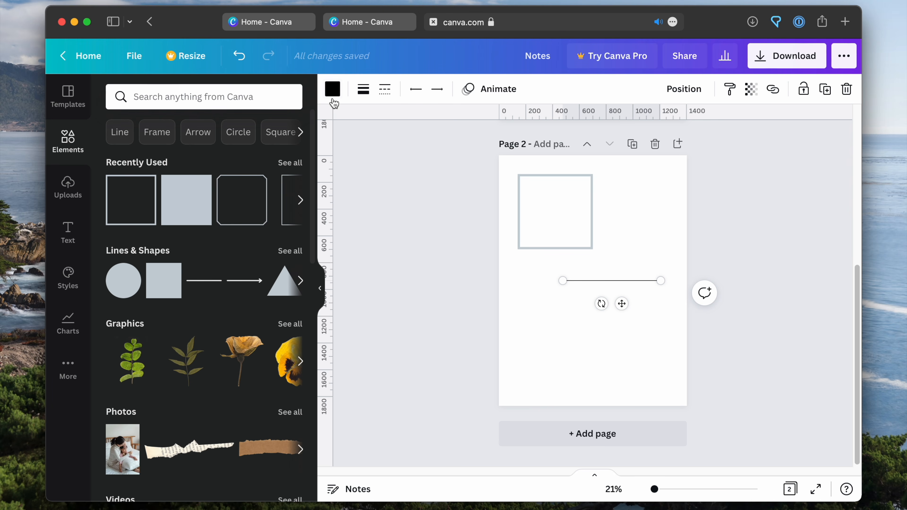
pyautogui.click(332, 94)
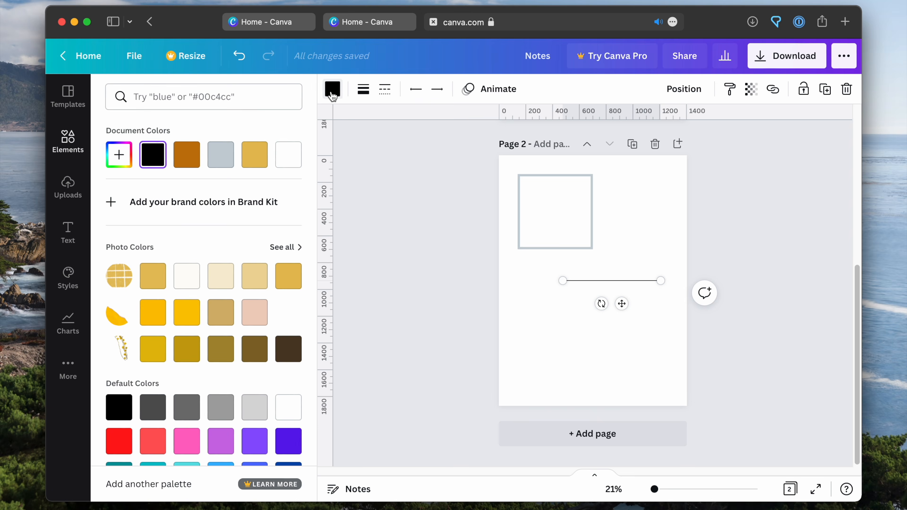
pyautogui.click(332, 94)
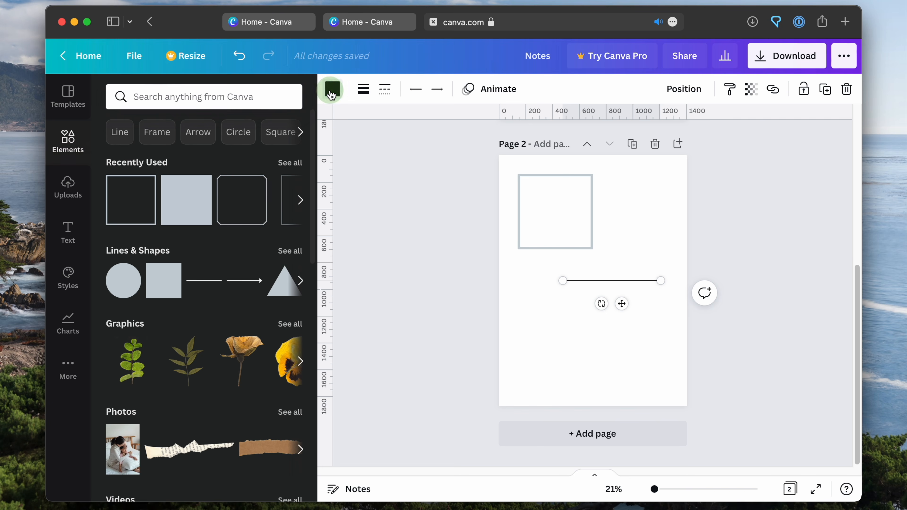
pyautogui.click(362, 96)
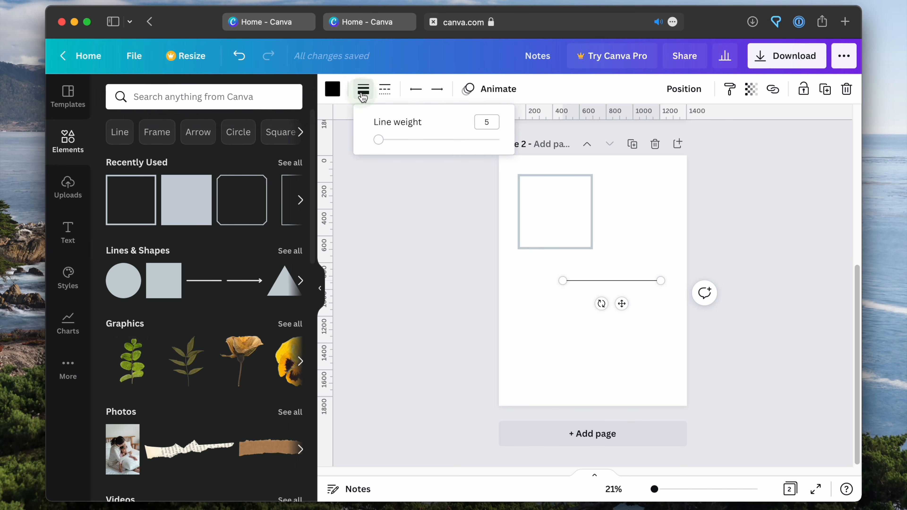
pyautogui.click(436, 249)
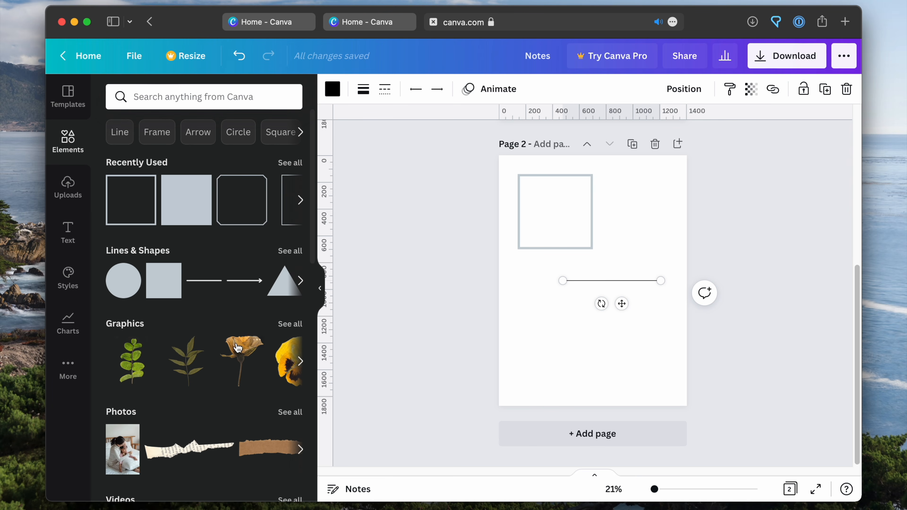
# Add the green leaf sprig graphic to the second page, then shrink, tilt and place it in the lower-left corner
pyautogui.click(134, 369)
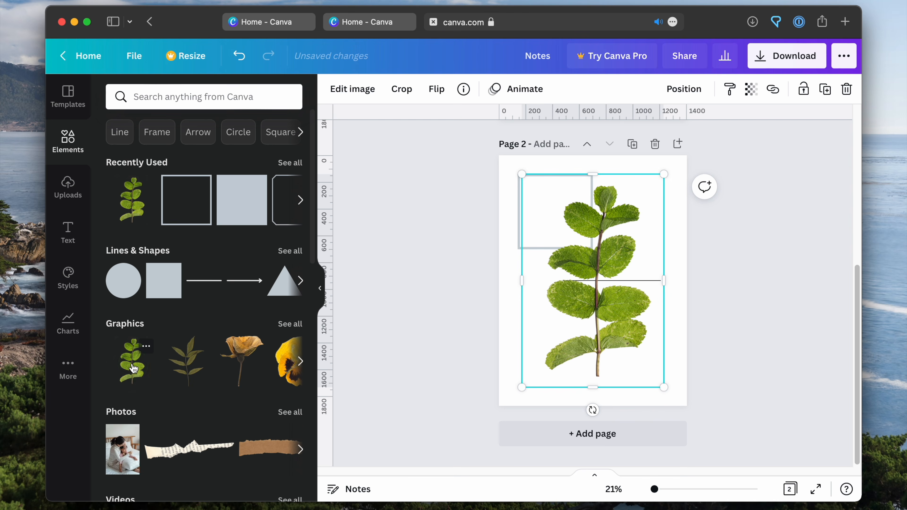
pyautogui.moveTo(663, 175); pyautogui.dragTo(581, 297)
pyautogui.moveTo(551, 409); pyautogui.dragTo(525, 404)
pyautogui.moveTo(552, 318); pyautogui.dragTo(519, 349)
pyautogui.click(622, 297)
pyautogui.click(621, 281)
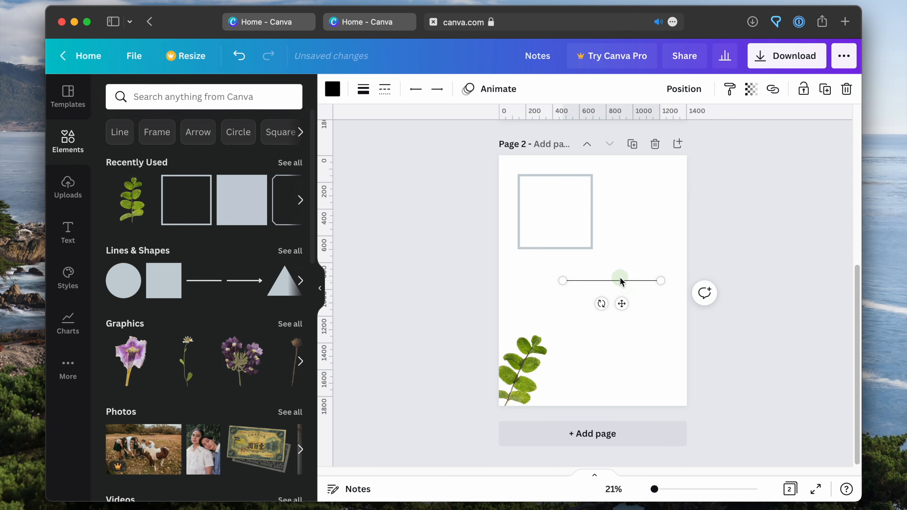
# Add the purple flower graphic, rotate and shrink it, and place it partly over the page's upper-right edge
pyautogui.click(230, 361)
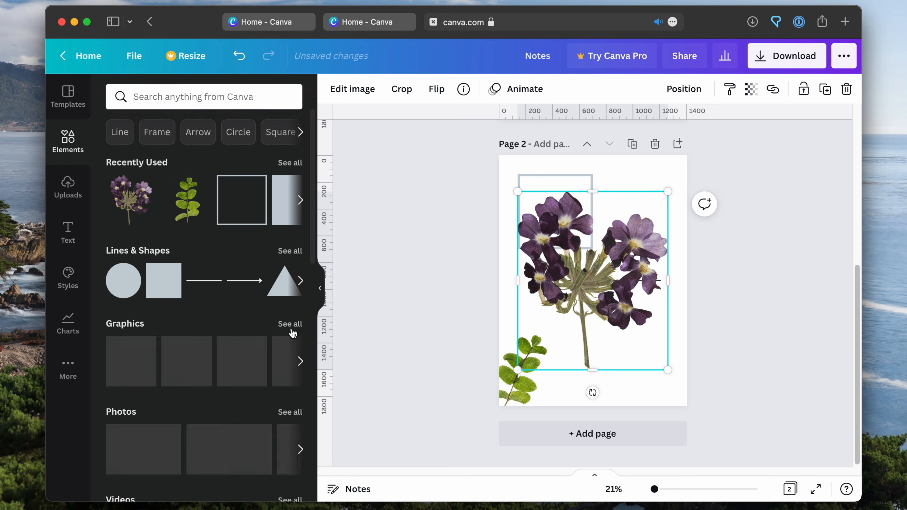
pyautogui.moveTo(593, 393); pyautogui.dragTo(640, 382)
pyautogui.moveTo(696, 329); pyautogui.dragTo(593, 324)
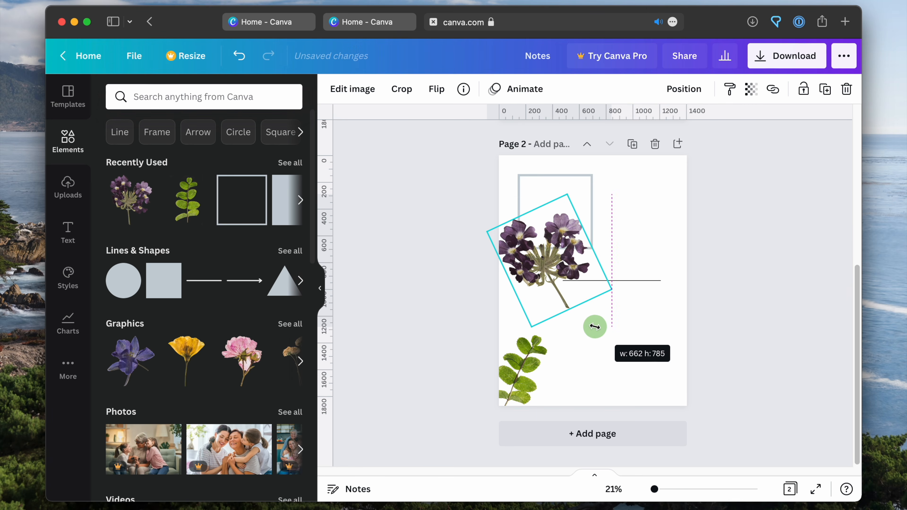
pyautogui.moveTo(538, 266); pyautogui.dragTo(679, 224)
pyautogui.click(453, 292)
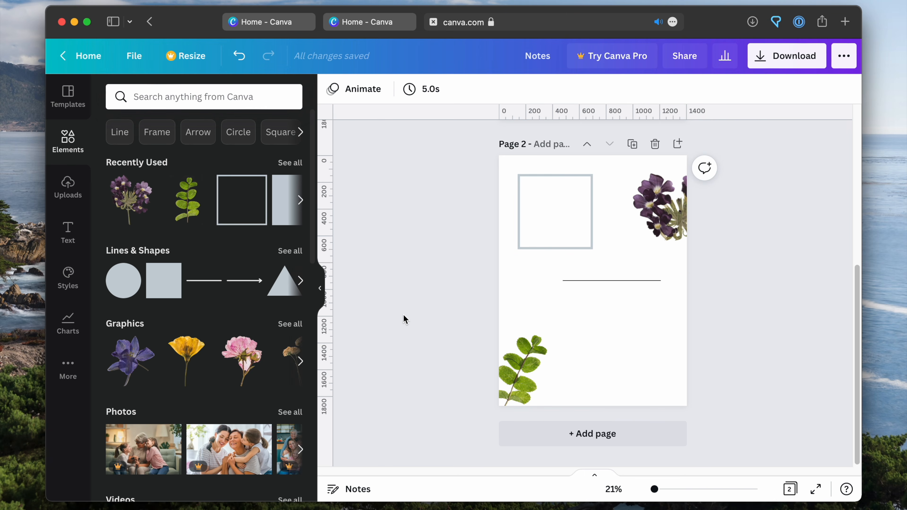
# Browse the font combinations and add a body text box to the second page
pyautogui.click(67, 228)
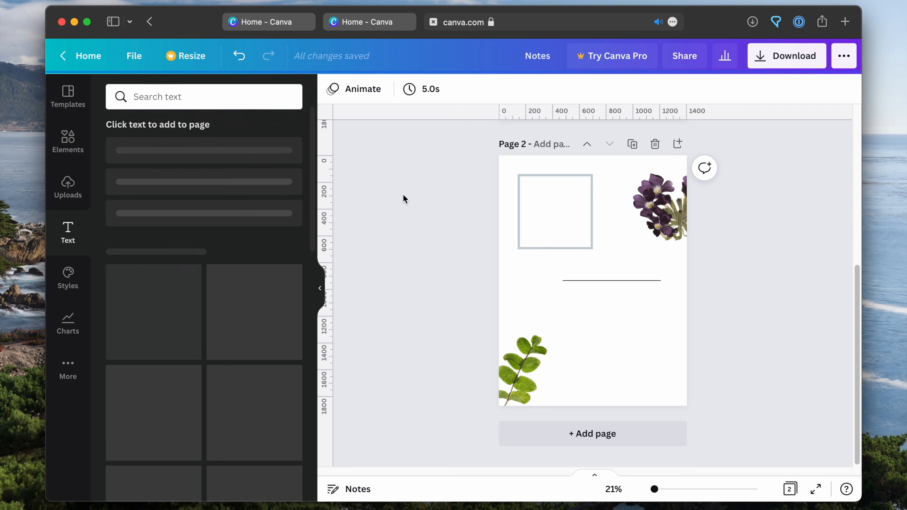
pyautogui.scroll(-10, 201, 210)
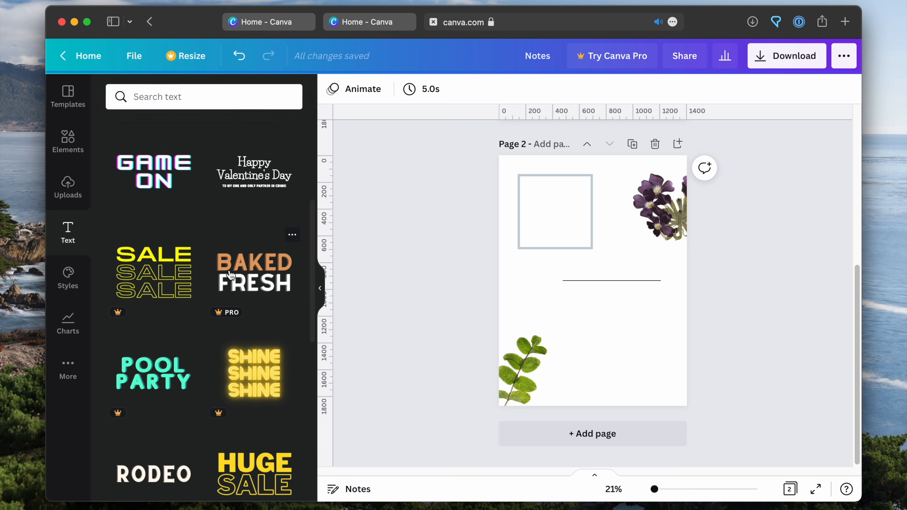
pyautogui.scroll(-5, 216, 279)
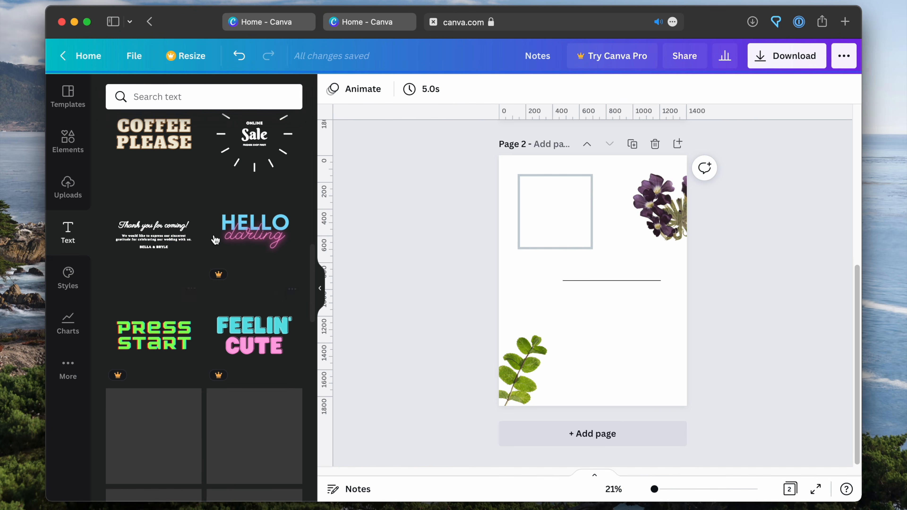
pyautogui.scroll(15, 147, 245)
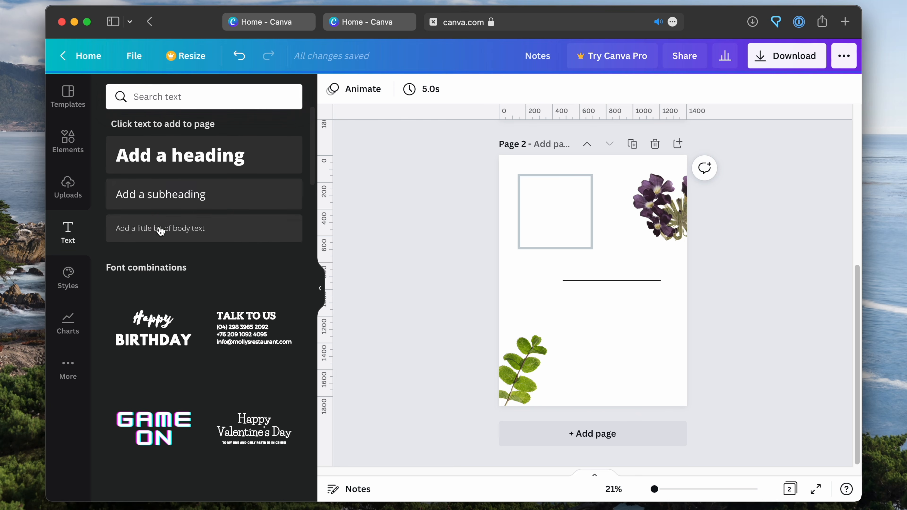
pyautogui.click(200, 229)
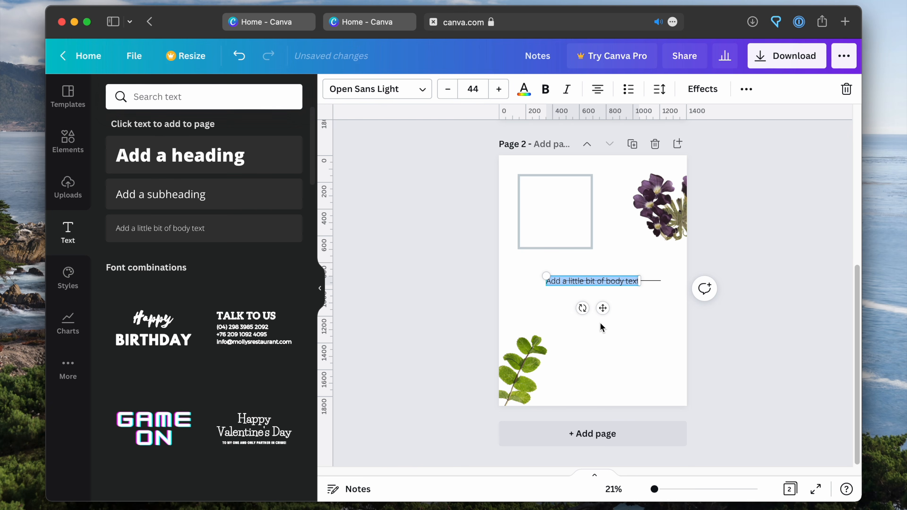
# Try tilting the body text box, undo the rotation, and move the box below the horizontal line
pyautogui.moveTo(583, 308)
pyautogui.mouseDown()
pyautogui.moveTo(591, 327)
pyautogui.moveTo(575, 321)
pyautogui.moveTo(585, 324)
pyautogui.mouseUp()
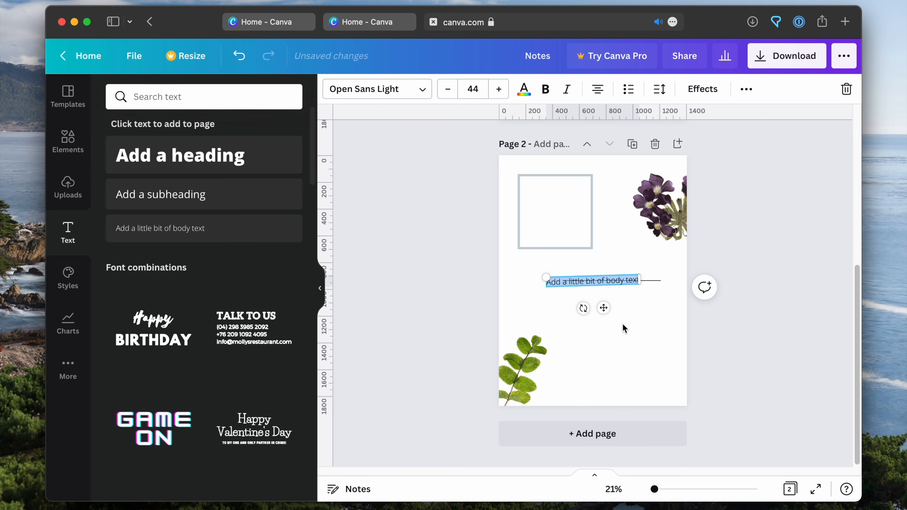
pyautogui.press('super+z')
pyautogui.moveTo(603, 308); pyautogui.dragTo(619, 341)
pyautogui.tripleClick(613, 314)
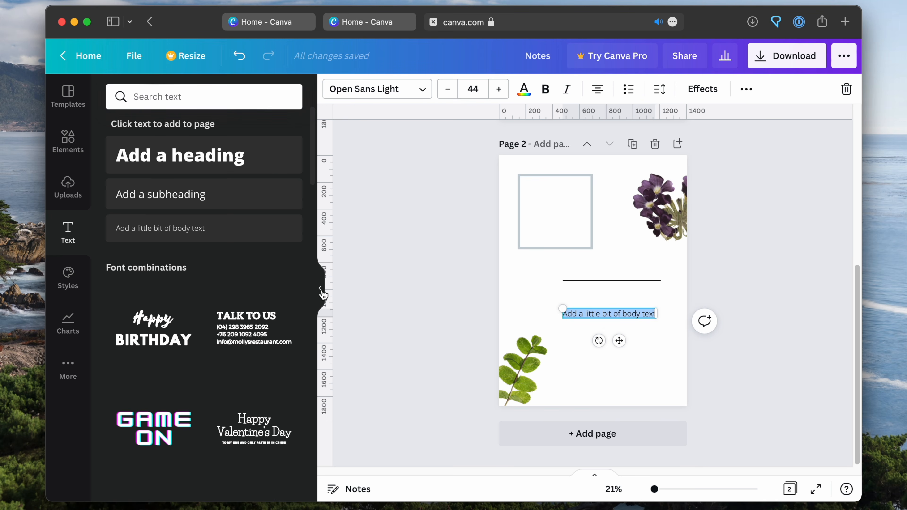
# Browse the recently used and popular fonts available for the body text
pyautogui.click(421, 90)
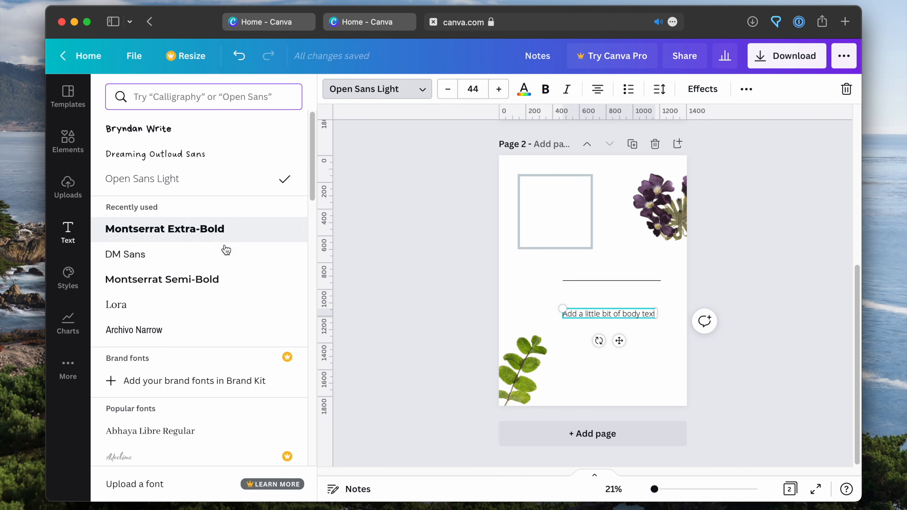
pyautogui.scroll(-5, 203, 263)
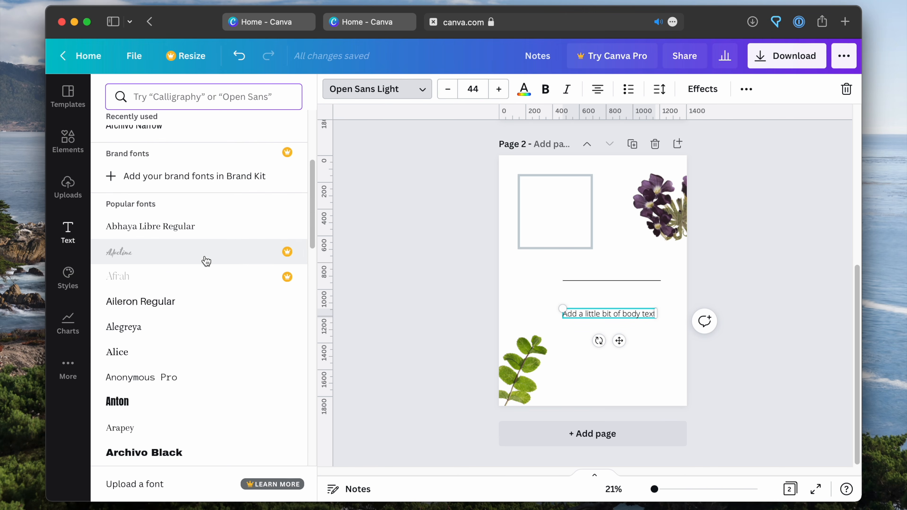
pyautogui.scroll(5, 189, 222)
pyautogui.scroll(-8, 208, 315)
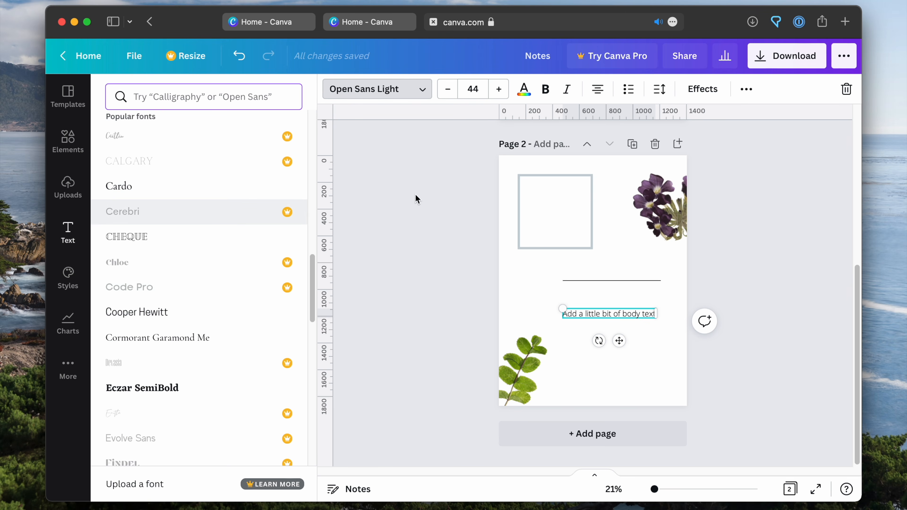
pyautogui.scroll(5, 229, 224)
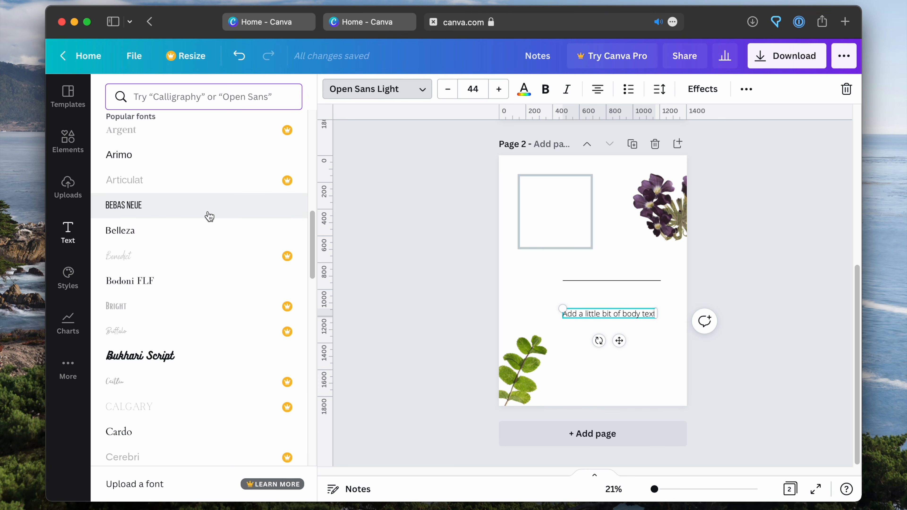
# Set the body text to the Bebas Neue font at size 67
pyautogui.click(209, 217)
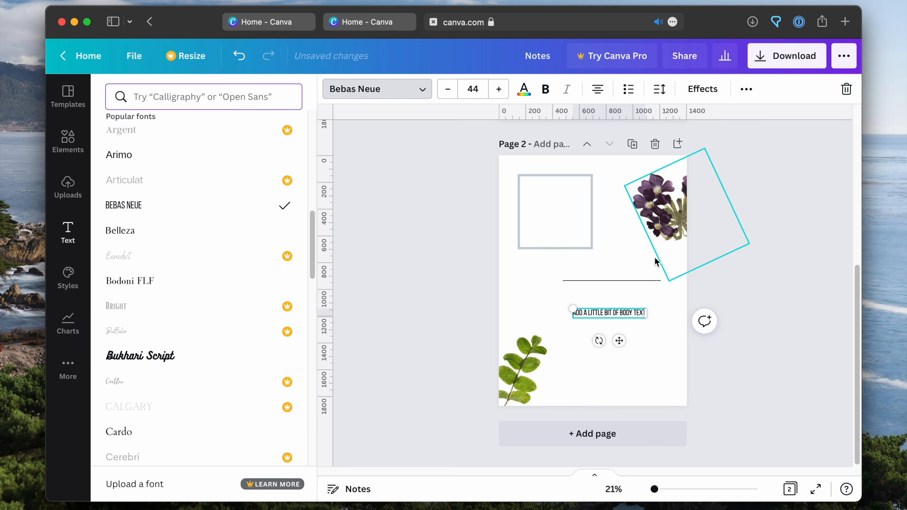
pyautogui.tripleClick(594, 314)
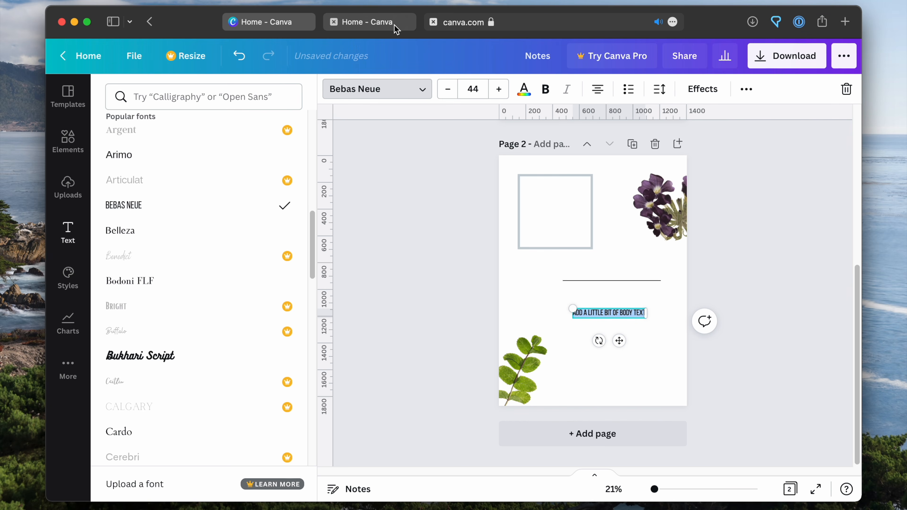
pyautogui.click(502, 94)
pyautogui.click(504, 96)
pyautogui.click(504, 96)
pyautogui.click(505, 96)
pyautogui.click(506, 96)
pyautogui.click(507, 96)
pyautogui.click(506, 96)
pyautogui.click(506, 95)
pyautogui.click(507, 96)
pyautogui.click(506, 96)
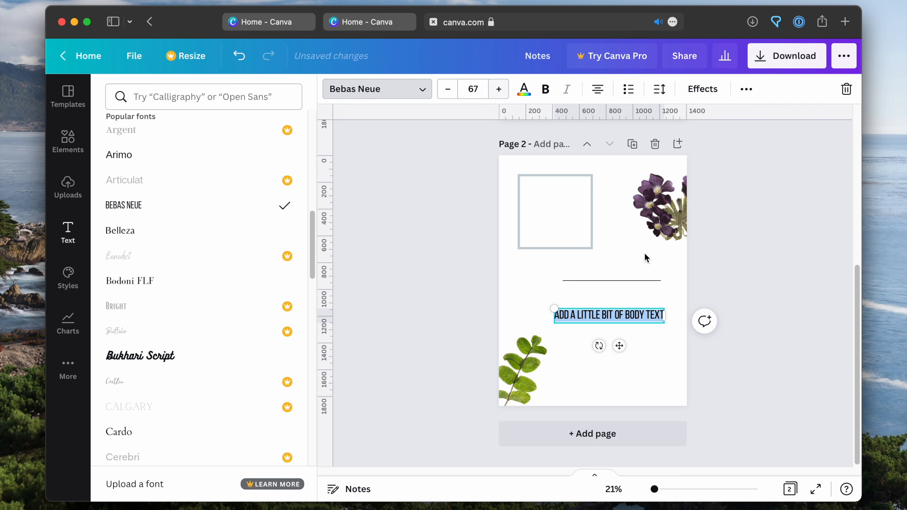
pyautogui.click(714, 296)
# Move the body text up to just below the horizontal line, and shift the line beneath the text as an underline
pyautogui.click(459, 319)
pyautogui.click(593, 317)
pyautogui.moveTo(620, 344); pyautogui.dragTo(610, 320)
pyautogui.click(761, 200)
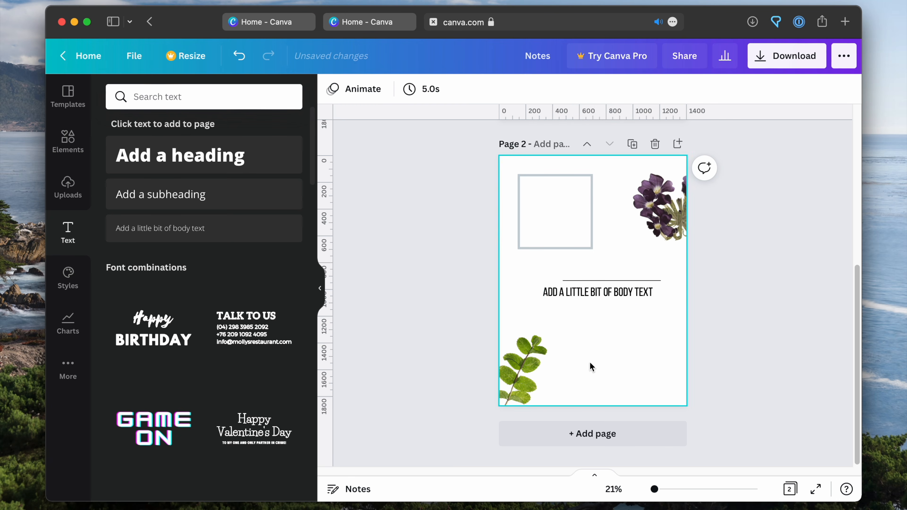
pyautogui.moveTo(572, 281); pyautogui.dragTo(569, 301)
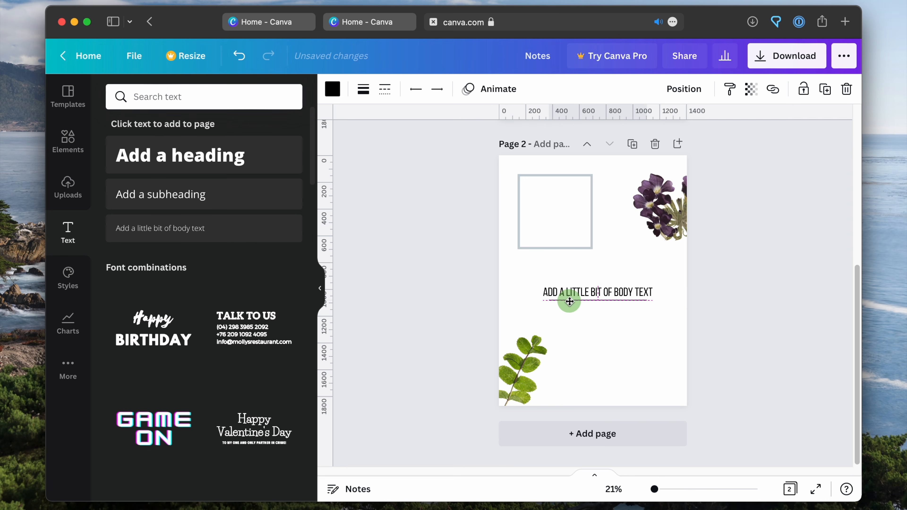
pyautogui.click(795, 198)
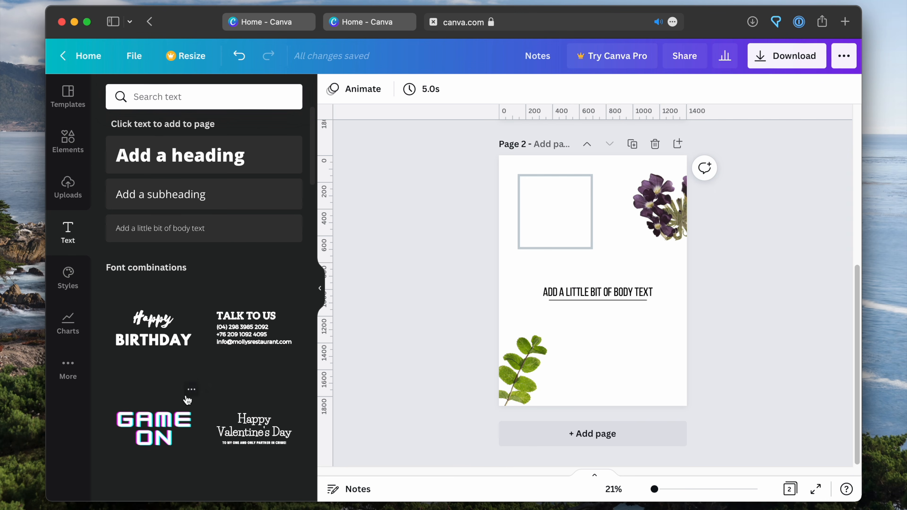
# Add the scalloped circle frame, shrink it, and place it below the underlined text beside the green leaf
pyautogui.click(64, 158)
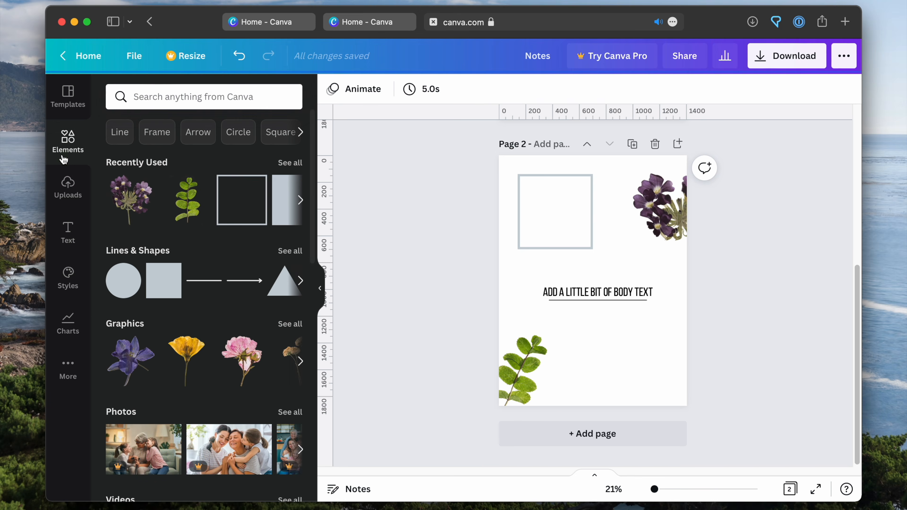
pyautogui.click(68, 322)
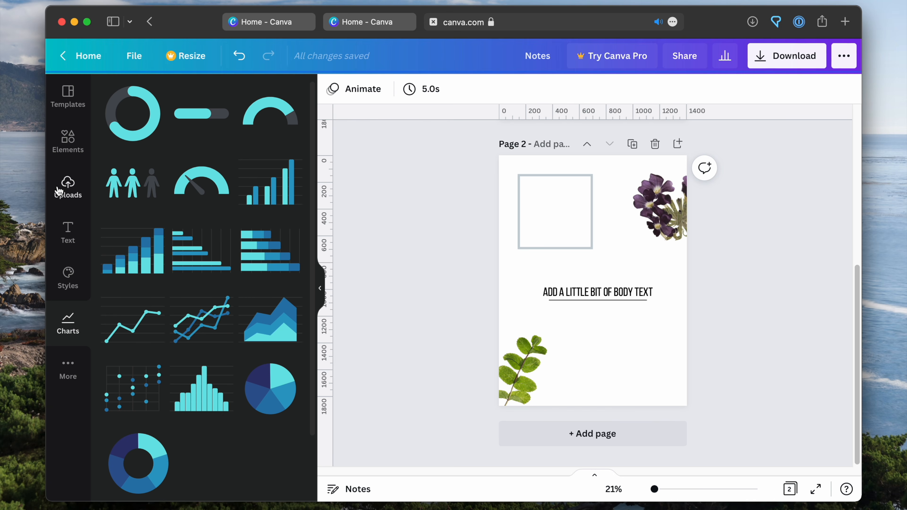
pyautogui.click(66, 146)
pyautogui.scroll(-15, 177, 257)
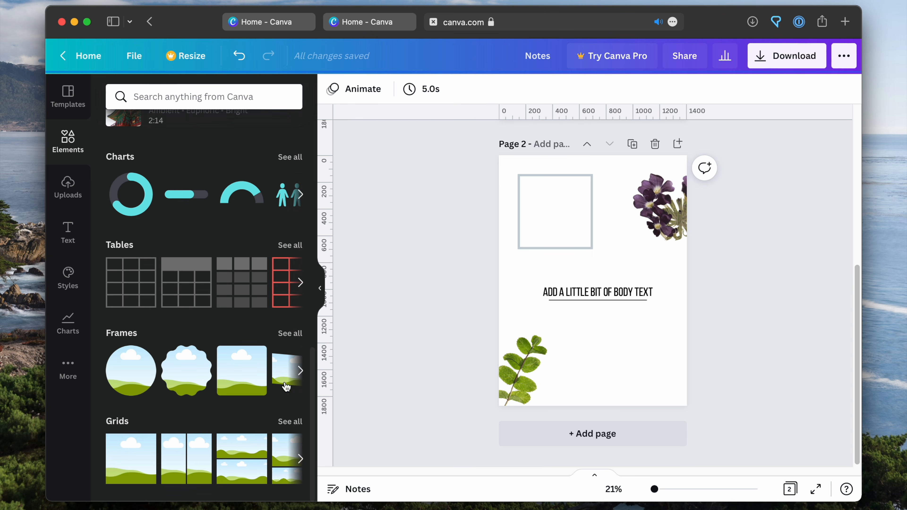
pyautogui.moveTo(189, 379); pyautogui.dragTo(591, 329)
pyautogui.moveTo(666, 301); pyautogui.dragTo(646, 318)
pyautogui.moveTo(601, 370); pyautogui.dragTo(620, 354)
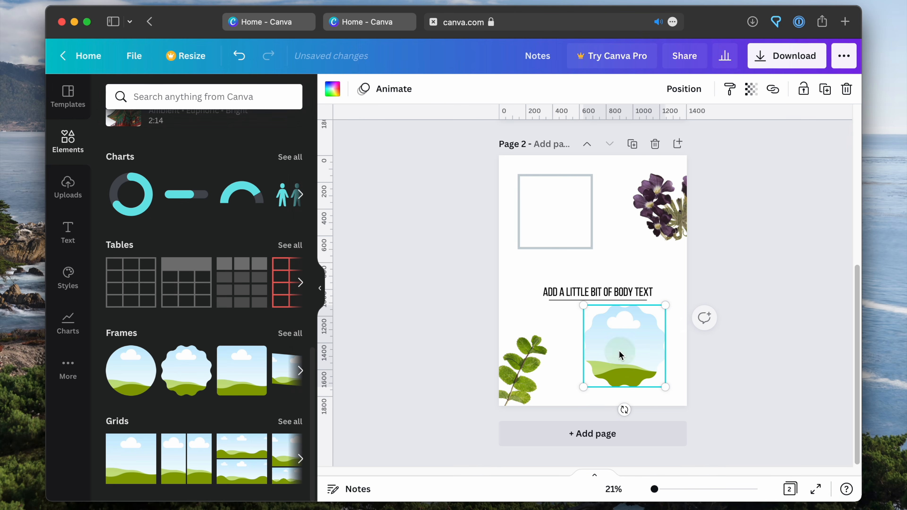
# Fill the scalloped frame with the trending photo of the red patterned artwork on an orange background
pyautogui.scroll(10, 193, 244)
pyautogui.scroll(-1, 210, 272)
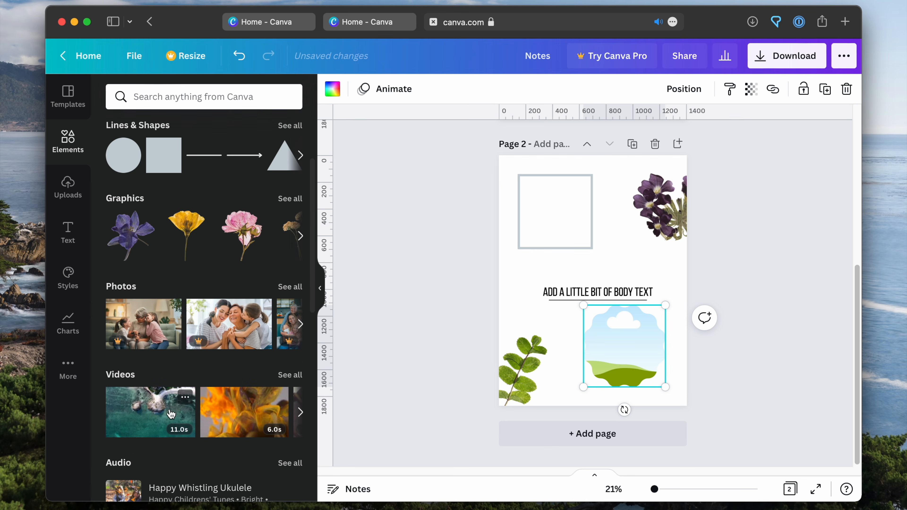
pyautogui.click(295, 288)
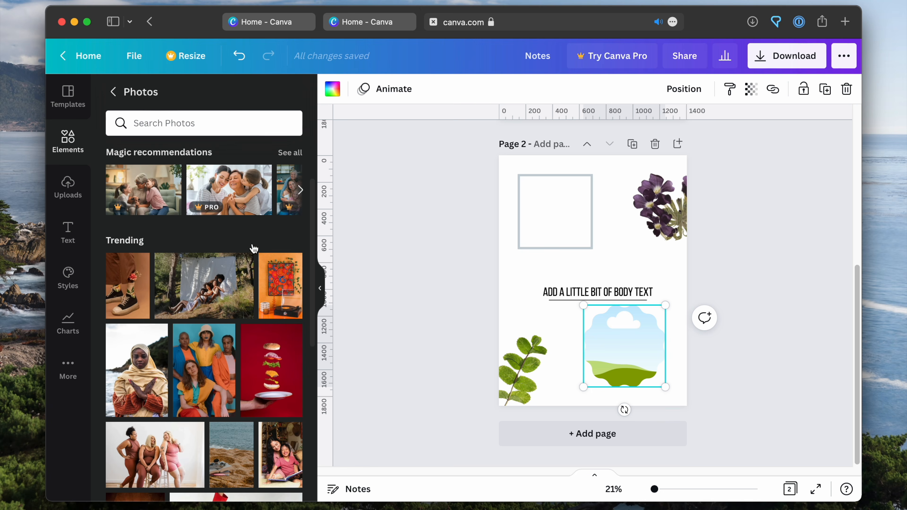
pyautogui.moveTo(284, 295); pyautogui.dragTo(491, 328)
pyautogui.moveTo(576, 332); pyautogui.dragTo(614, 340)
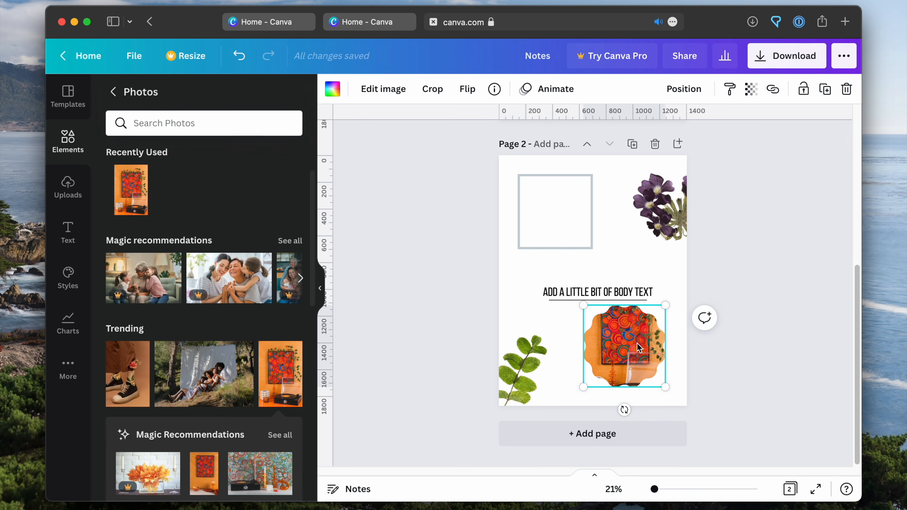
# Review the photo's adjustments, filters and effects, and nudge the framed photo slightly right
pyautogui.click(383, 87)
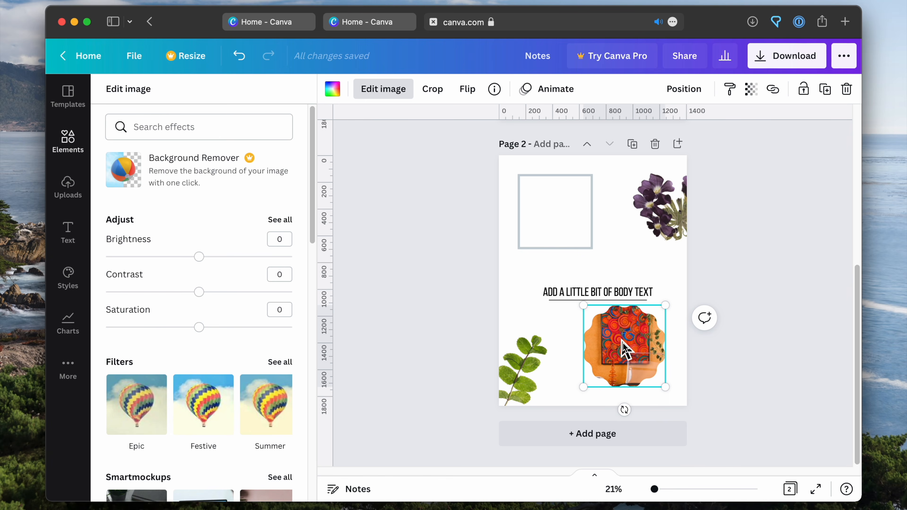
pyautogui.scroll(-5, 150, 364)
pyautogui.scroll(5, 160, 362)
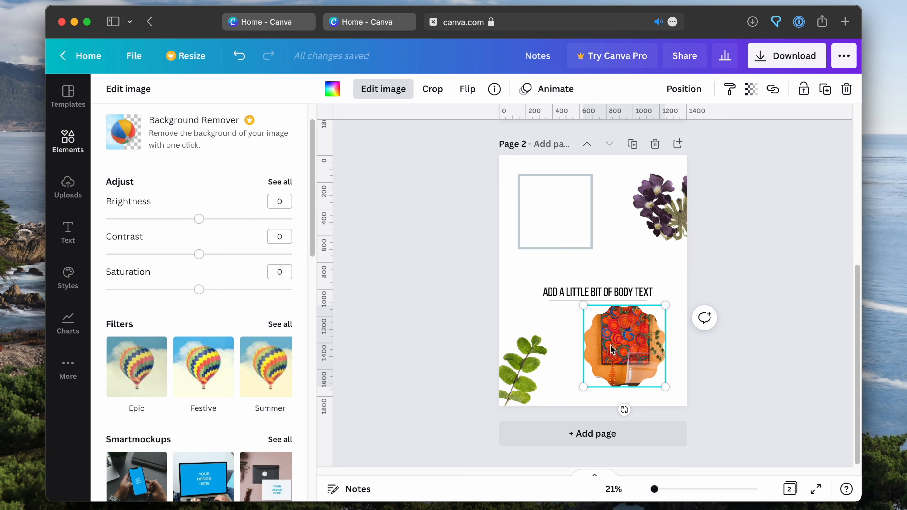
pyautogui.moveTo(634, 346)
pyautogui.mouseDown()
pyautogui.moveTo(593, 211)
pyautogui.moveTo(635, 354)
pyautogui.moveTo(631, 344)
pyautogui.mouseUp()
pyautogui.click(386, 278)
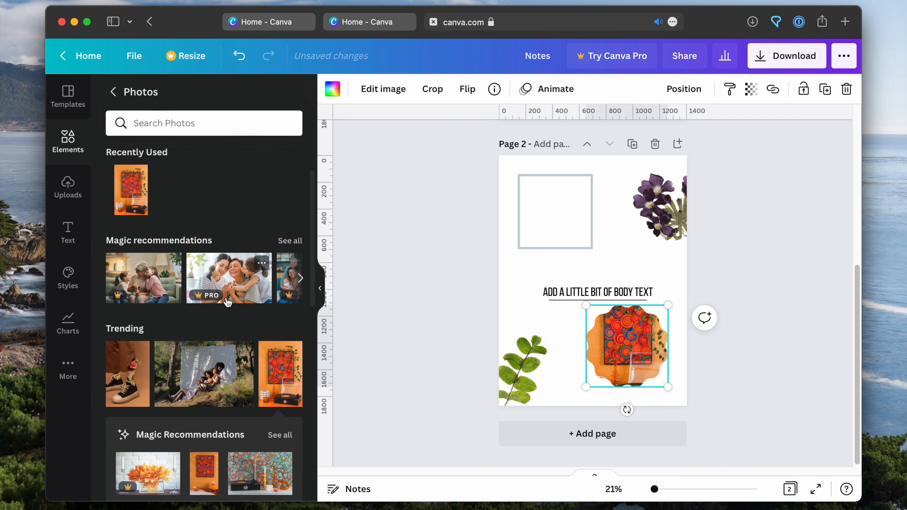
# Add a third page and place a plain three-column, four-row table near its upper edge
pyautogui.scroll(-8, 218, 299)
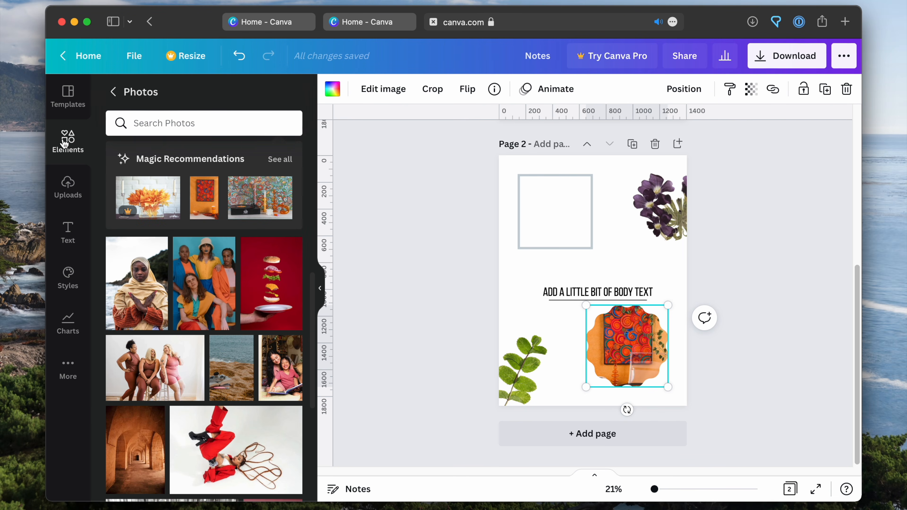
pyautogui.scroll(-10, 310, 342)
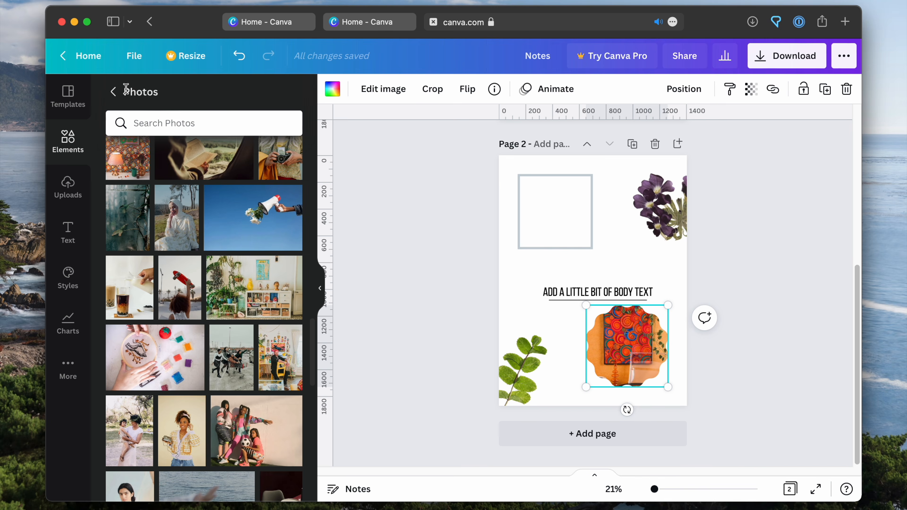
pyautogui.click(112, 99)
pyautogui.scroll(-15, 265, 289)
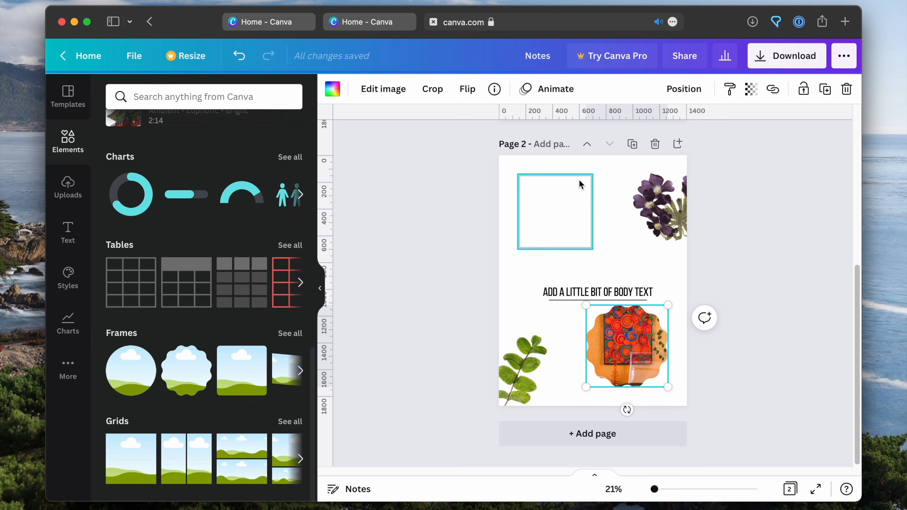
pyautogui.click(677, 144)
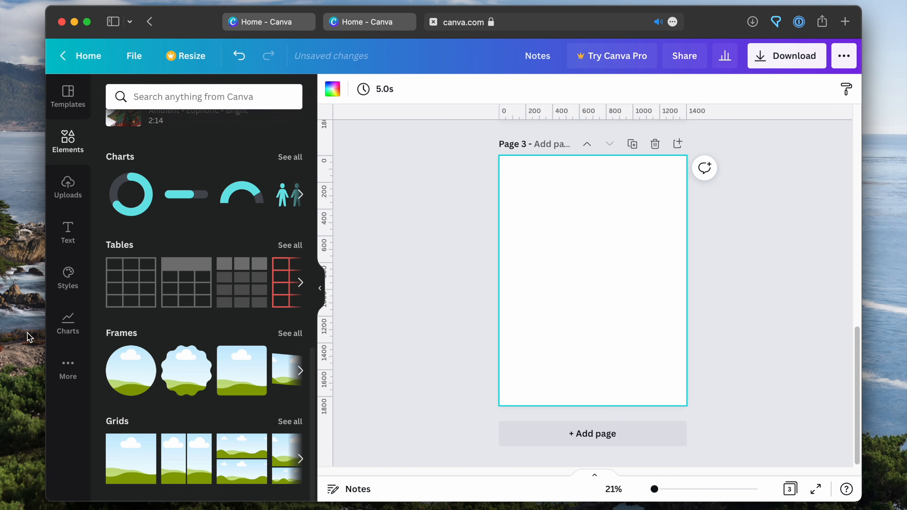
pyautogui.click(120, 283)
pyautogui.click(593, 257)
pyautogui.click(593, 275)
pyautogui.click(651, 236)
pyautogui.moveTo(603, 334); pyautogui.dragTo(603, 260)
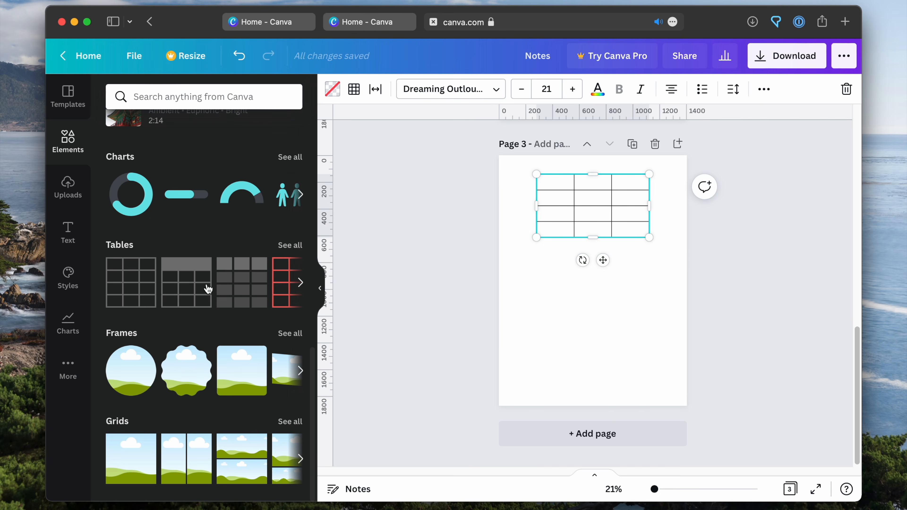
# Add the table with a dark header row below the first table and widen its last column toward the page's right margin
pyautogui.click(179, 266)
pyautogui.moveTo(603, 337); pyautogui.dragTo(584, 354)
pyautogui.moveTo(631, 304); pyautogui.dragTo(668, 299)
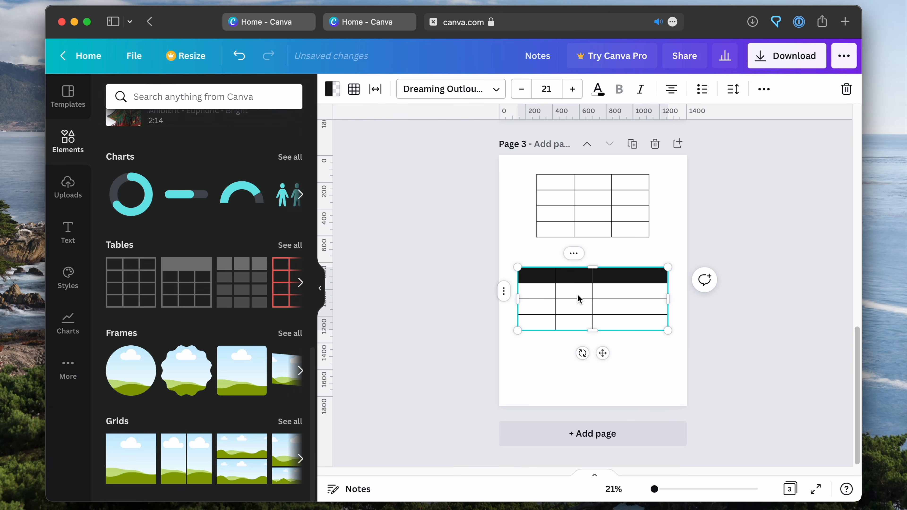
# Add four columns to the dark-header table to make seven columns
pyautogui.click(571, 277)
pyautogui.click(611, 277)
pyautogui.click(571, 276)
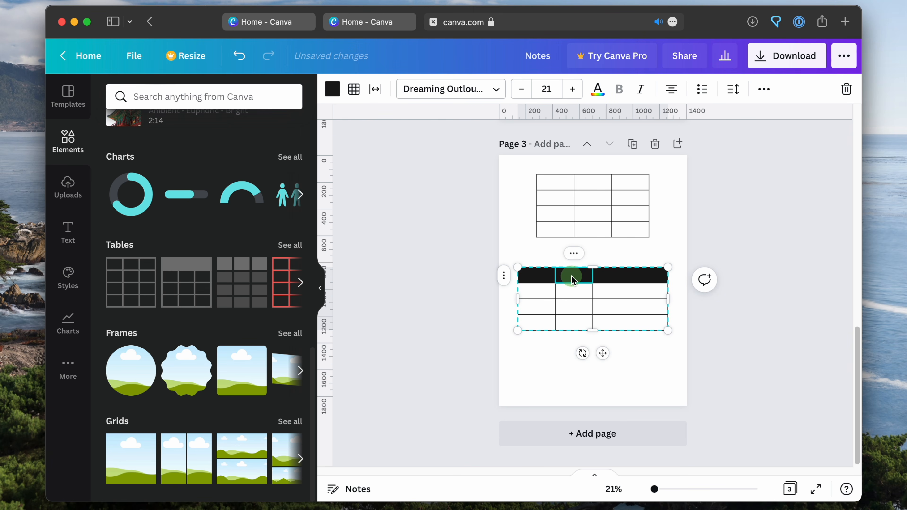
pyautogui.rightClick(571, 278)
pyautogui.click(611, 254)
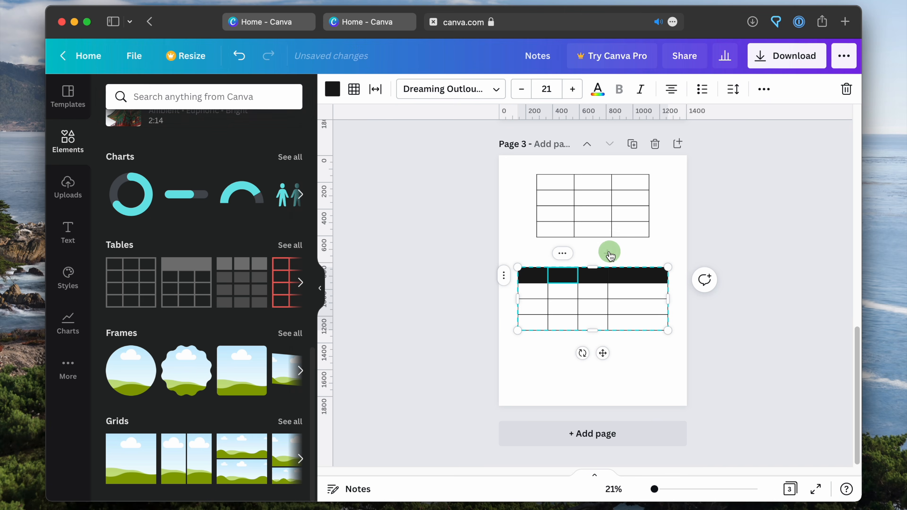
pyautogui.rightClick(568, 276)
pyautogui.click(601, 259)
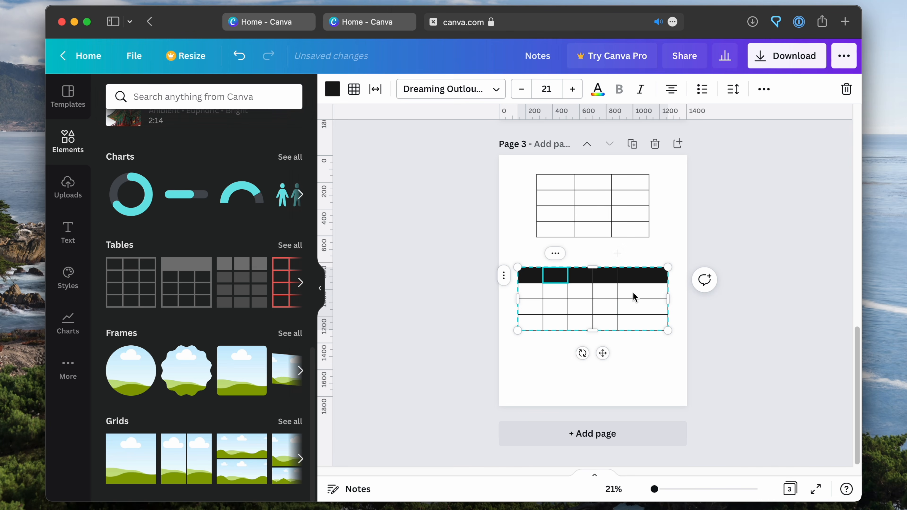
pyautogui.rightClick(559, 282)
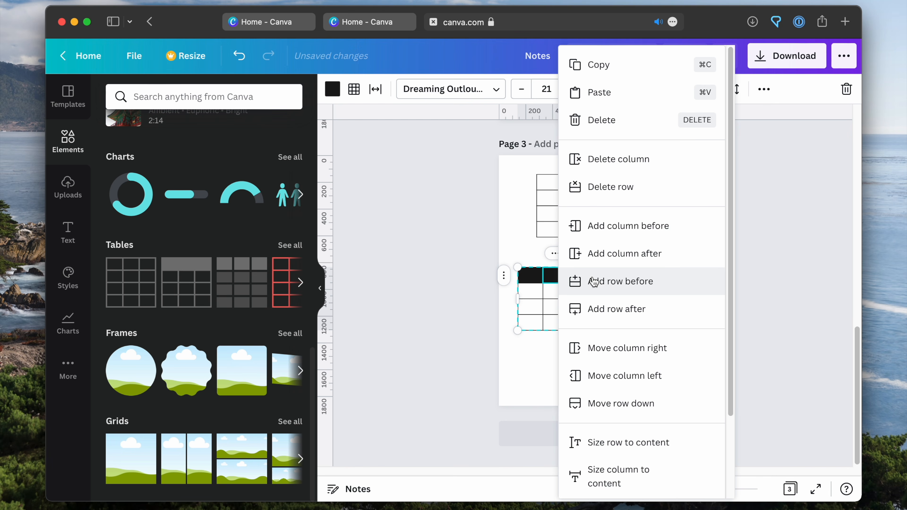
pyautogui.click(592, 253)
pyautogui.rightClick(554, 279)
pyautogui.click(601, 255)
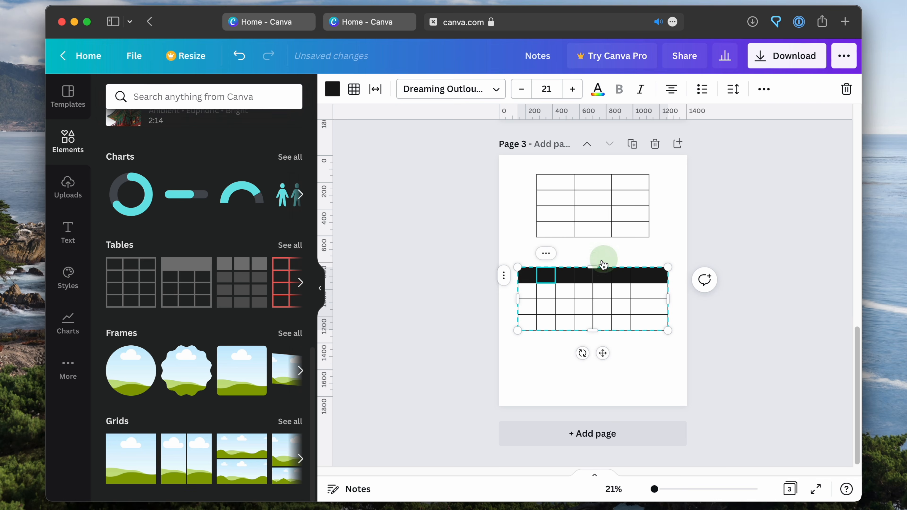
# Select all cells of the dark-header table and size its columns equally
pyautogui.moveTo(641, 376); pyautogui.dragTo(486, 259)
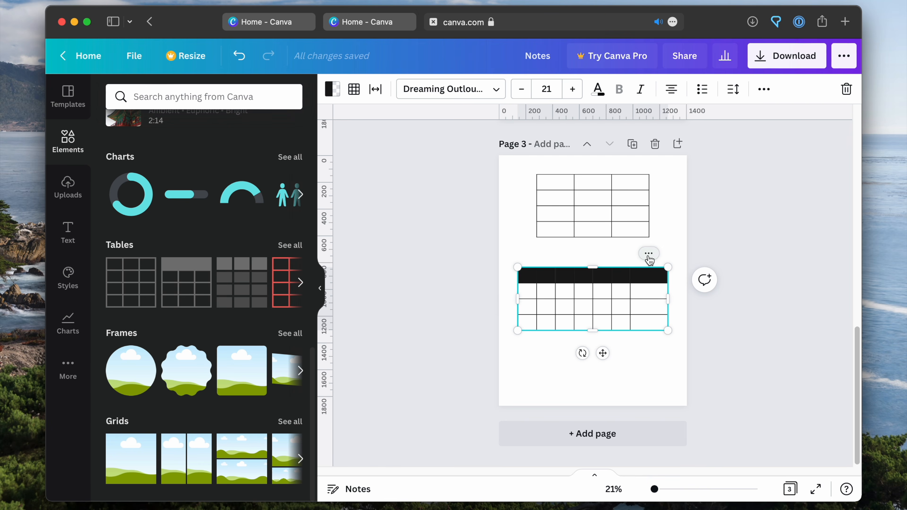
pyautogui.click(648, 254)
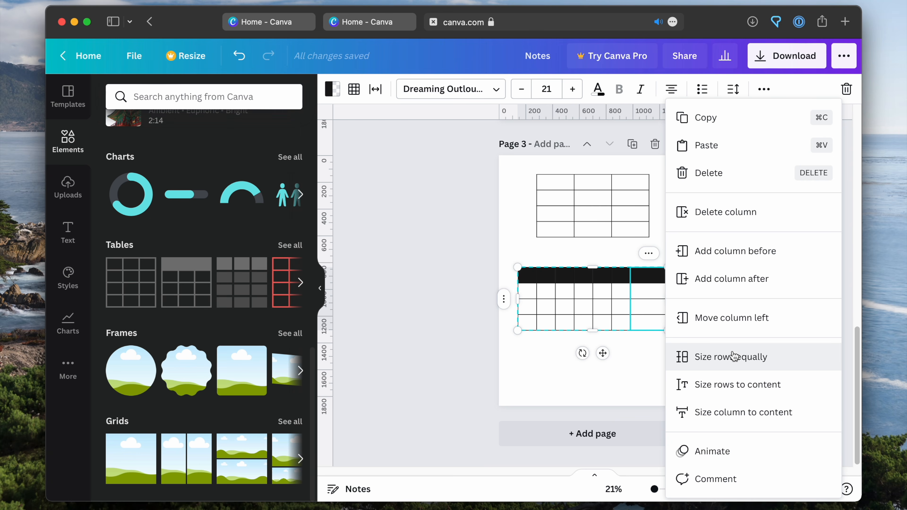
pyautogui.rightClick(501, 298)
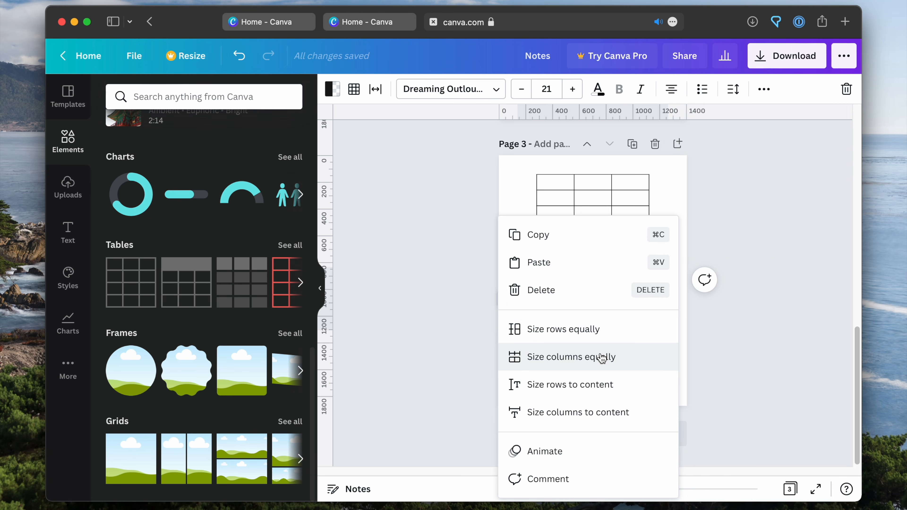
pyautogui.click(601, 356)
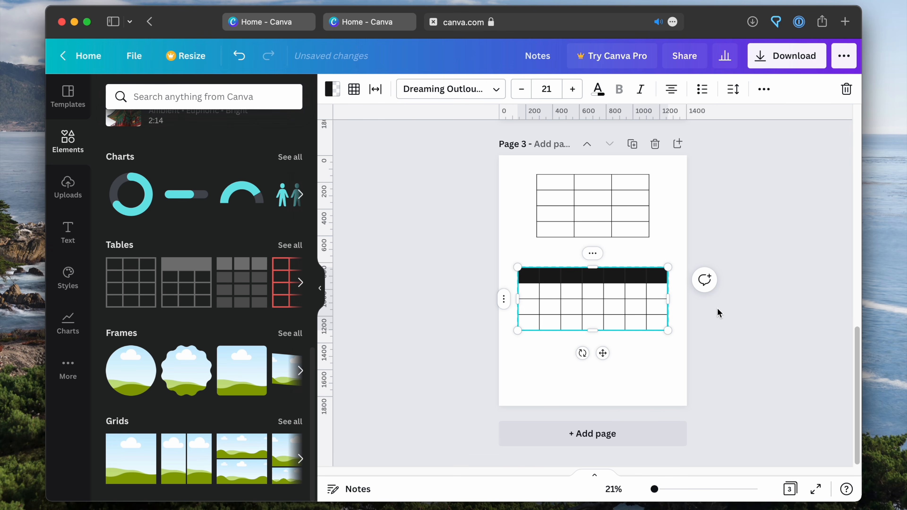
pyautogui.click(731, 327)
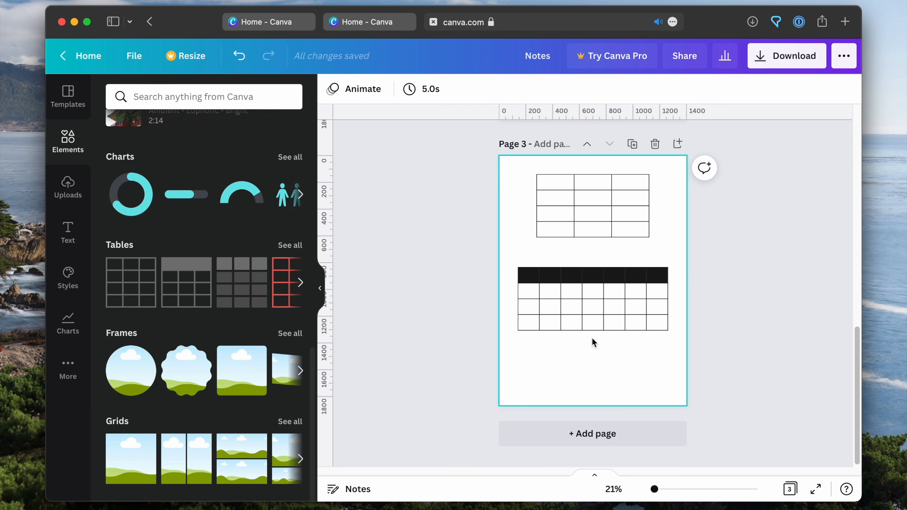
# Select all cells of the seven-column table and change their fill color to white, including the dark header row
pyautogui.click(323, 295)
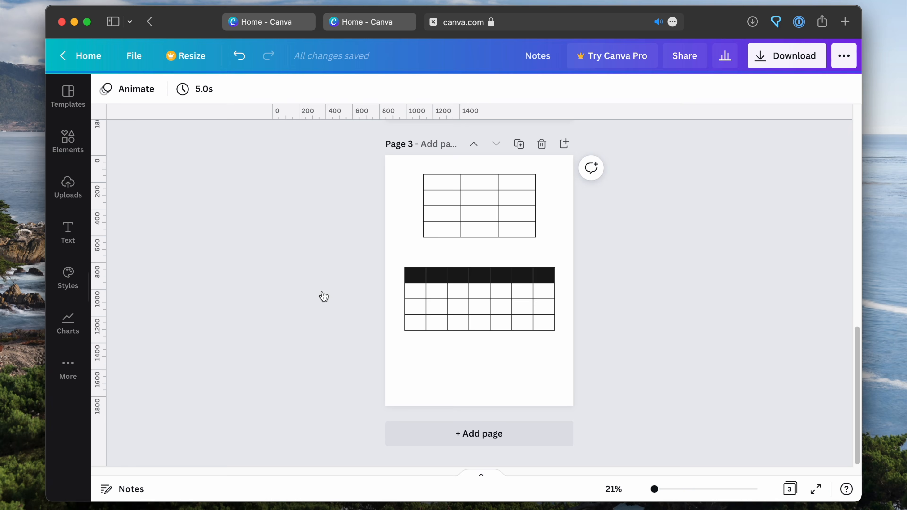
pyautogui.click(480, 274)
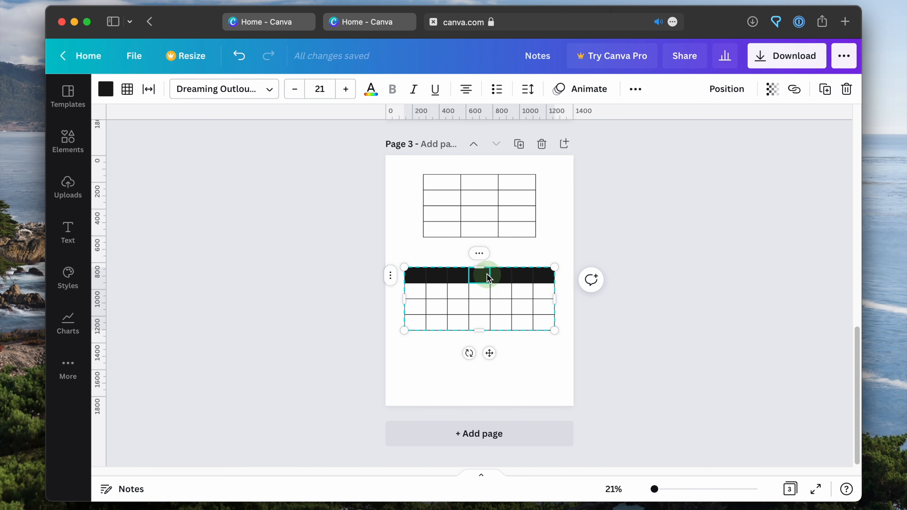
pyautogui.click(575, 393)
pyautogui.moveTo(589, 365); pyautogui.dragTo(371, 262)
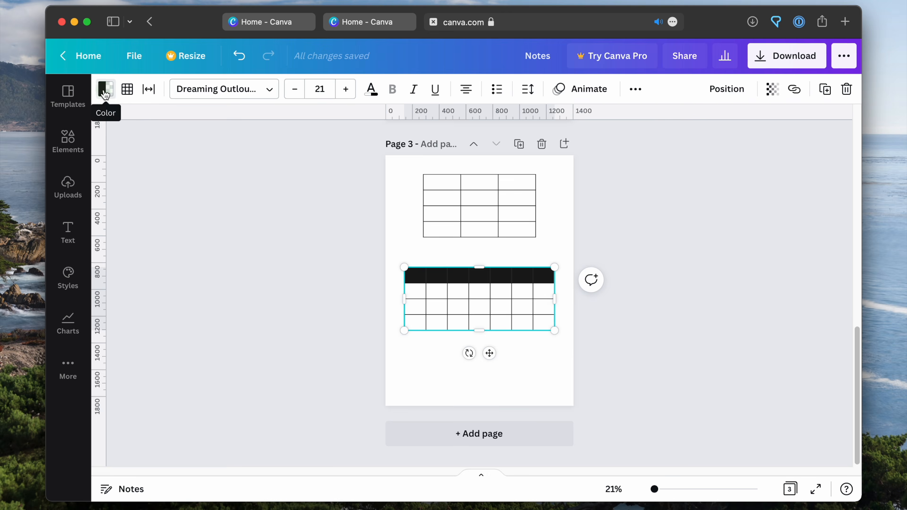
pyautogui.click(115, 92)
pyautogui.click(191, 161)
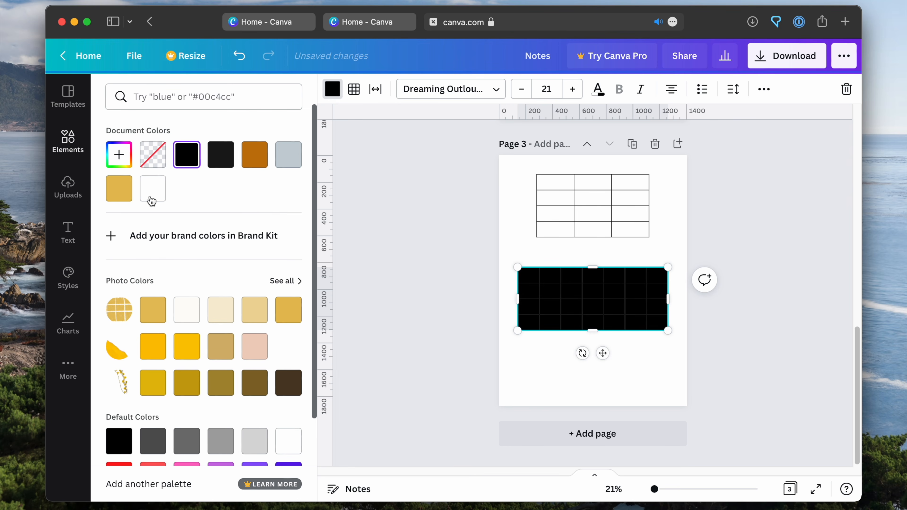
pyautogui.click(153, 190)
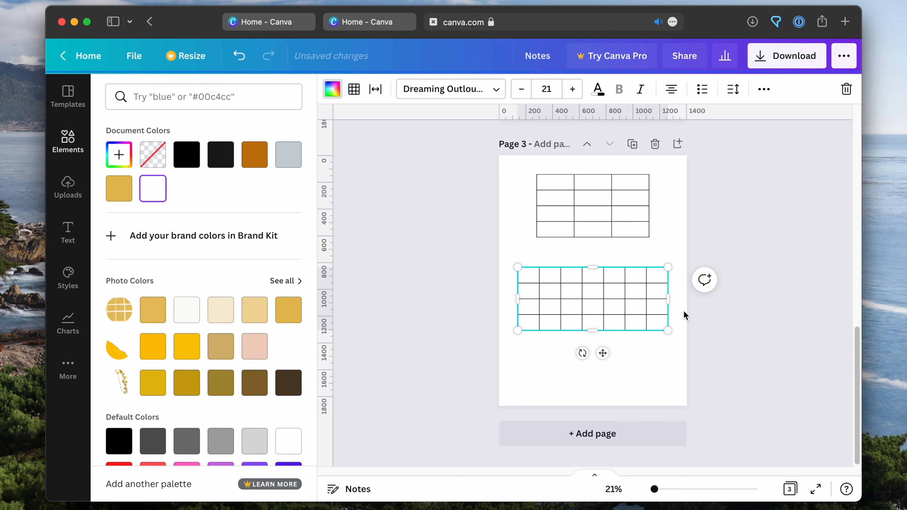
pyautogui.click(451, 361)
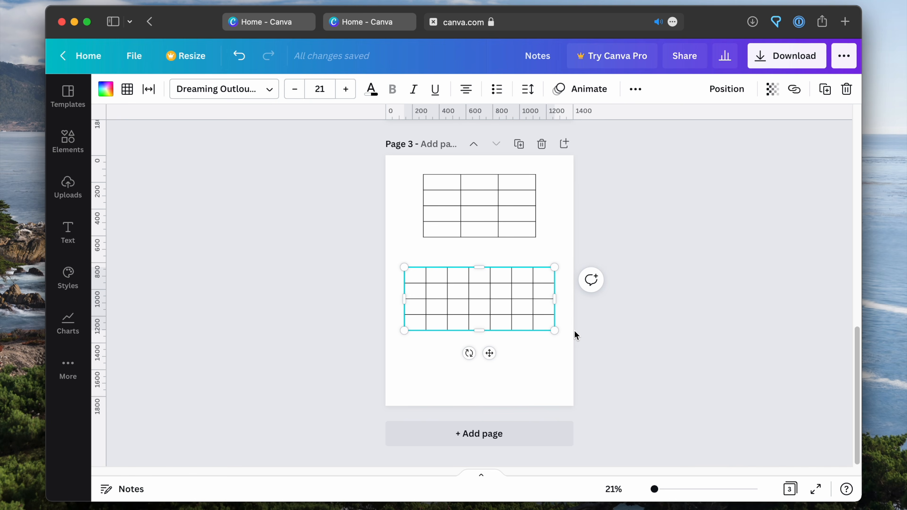
pyautogui.click(419, 375)
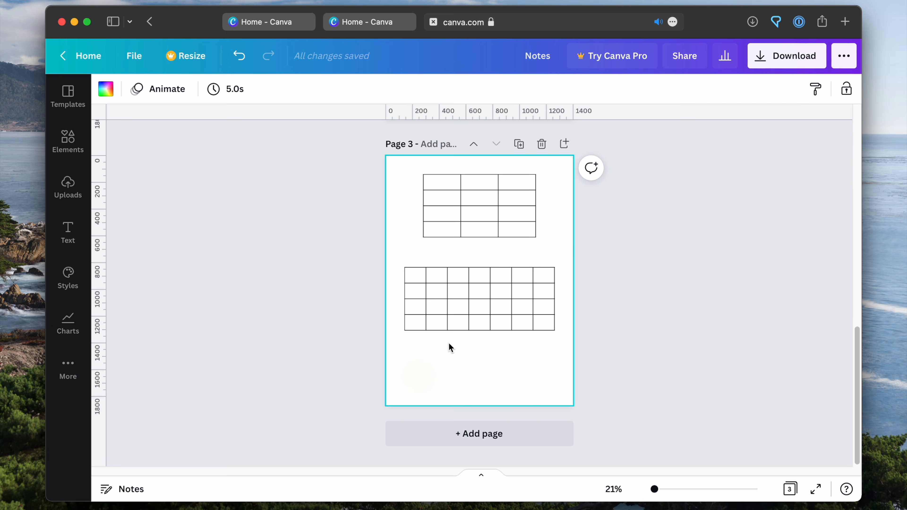
# Select all cells of the seven-column table and examine its border placement, color and weight options
pyautogui.click(522, 276)
pyautogui.click(566, 361)
pyautogui.moveTo(512, 282); pyautogui.dragTo(400, 363)
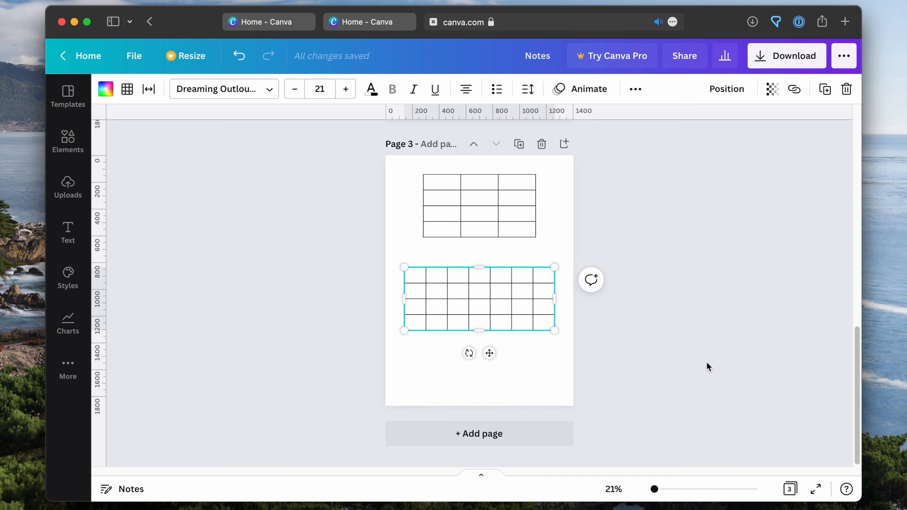
pyautogui.click(127, 89)
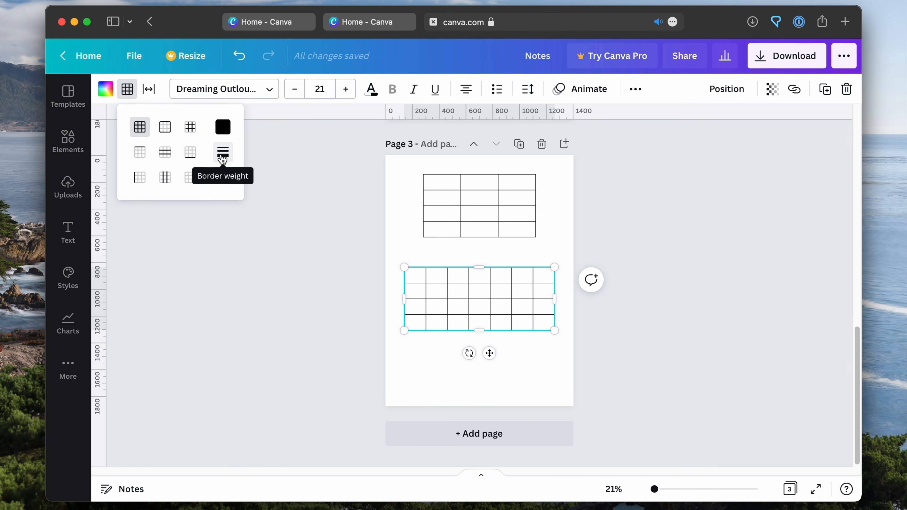
pyautogui.click(547, 377)
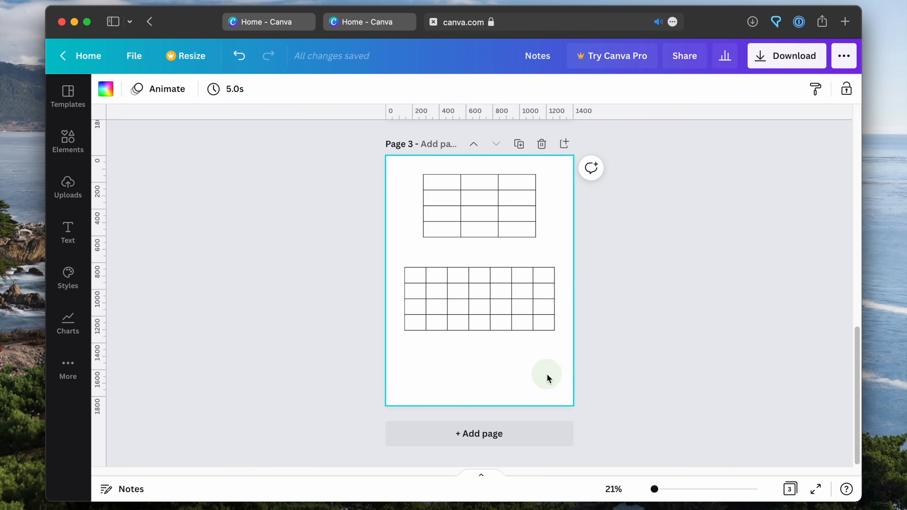
# Reduce the height of the seven-column table's bottom row
pyautogui.click(461, 322)
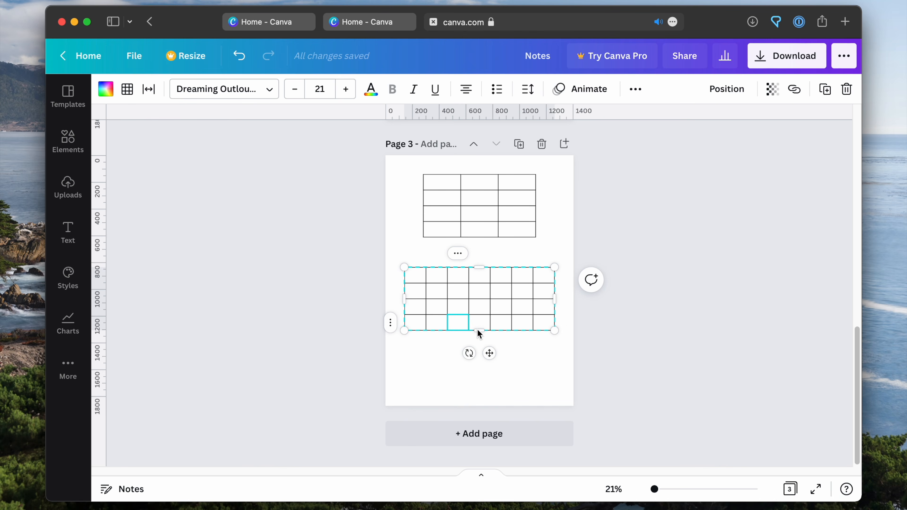
pyautogui.moveTo(477, 330)
pyautogui.mouseDown()
pyautogui.moveTo(479, 316)
pyautogui.moveTo(465, 319)
pyautogui.mouseUp()
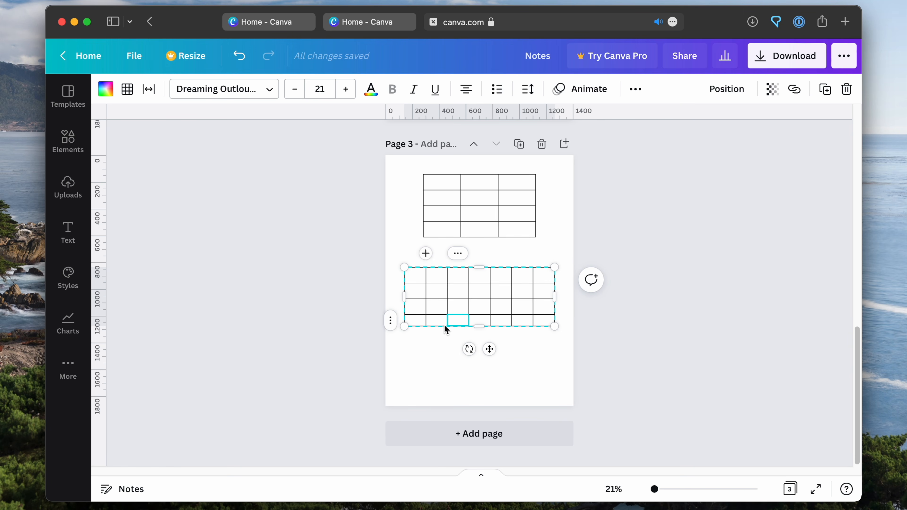
pyautogui.moveTo(477, 326); pyautogui.dragTo(478, 315)
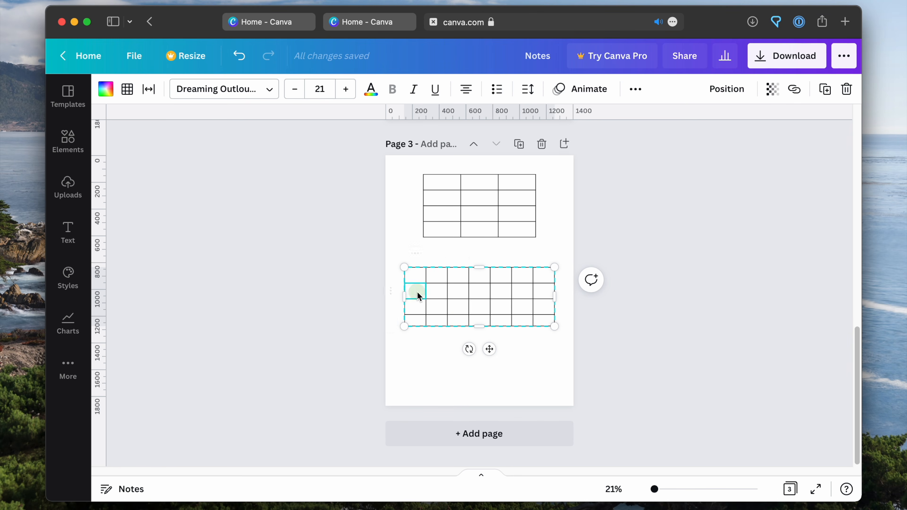
# Delete two rows from the seven-column table and stretch its bottom row down to about four-fifths of the page height
pyautogui.click(391, 293)
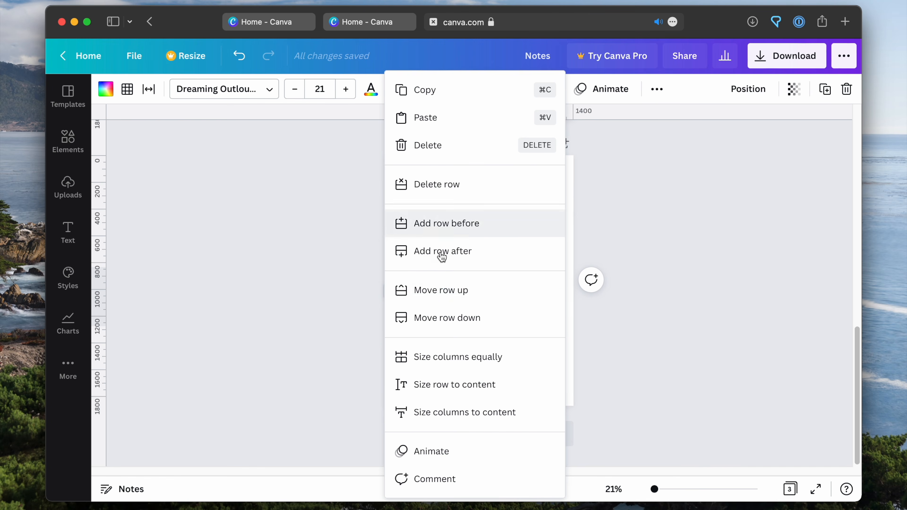
pyautogui.click(483, 183)
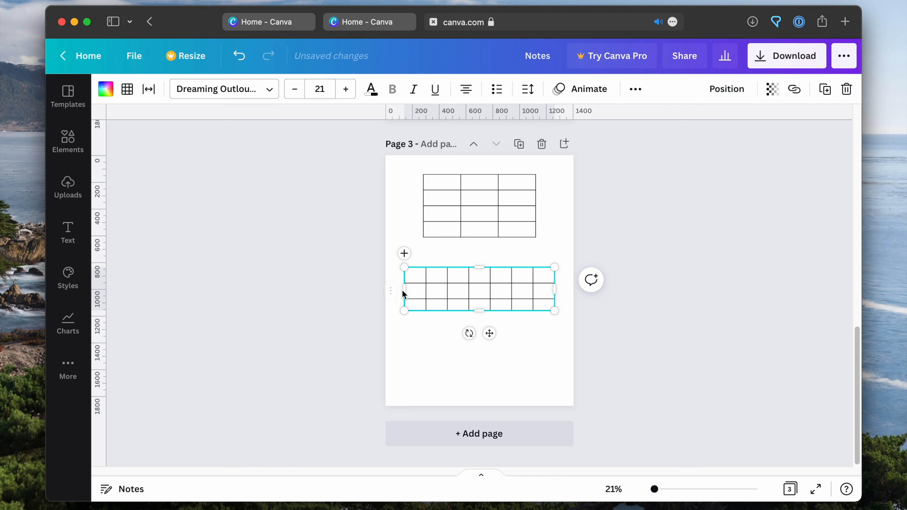
pyautogui.click(391, 293)
pyautogui.click(397, 186)
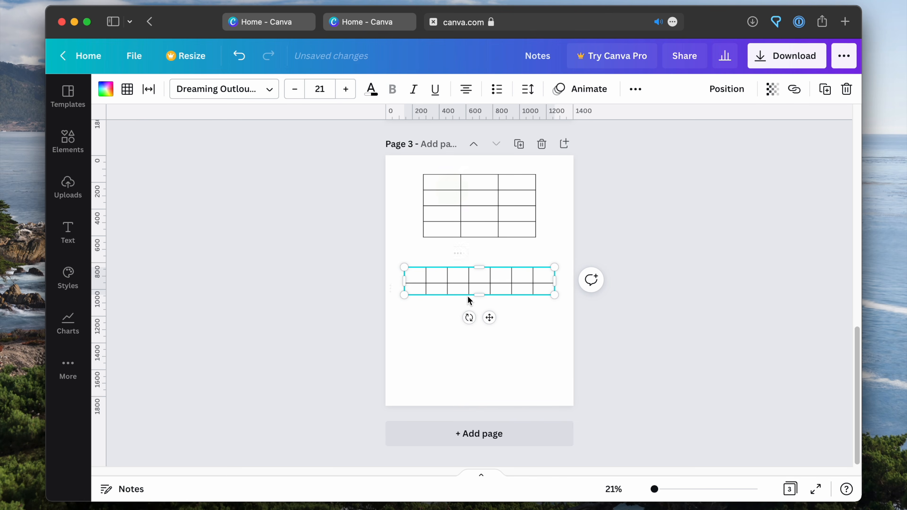
pyautogui.moveTo(480, 297); pyautogui.dragTo(482, 356)
pyautogui.click(587, 327)
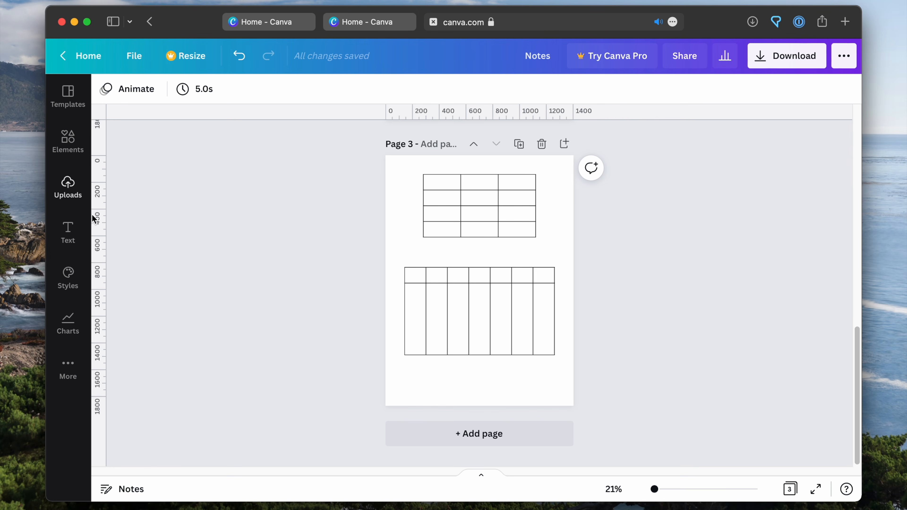
# On page 2, move the underlined body text slightly up and center it horizontally on the page
pyautogui.scroll(10, 792, 321)
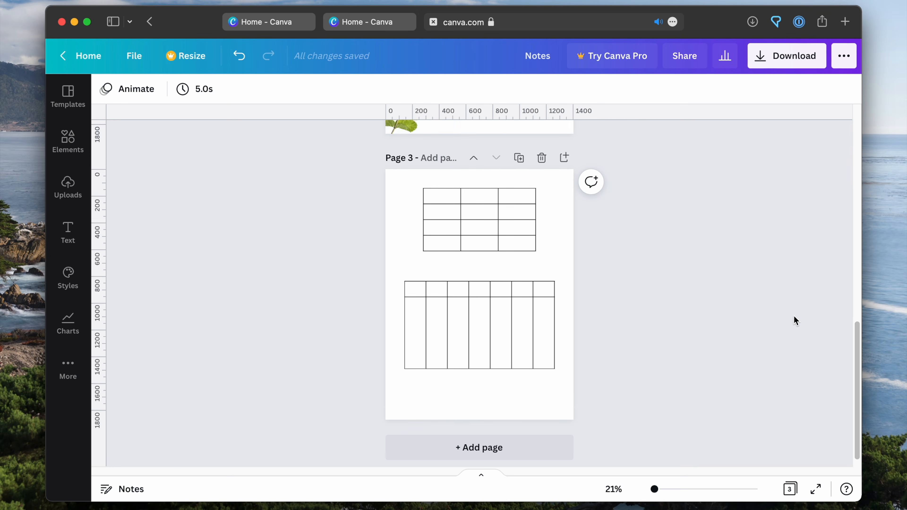
pyautogui.scroll(3, 789, 313)
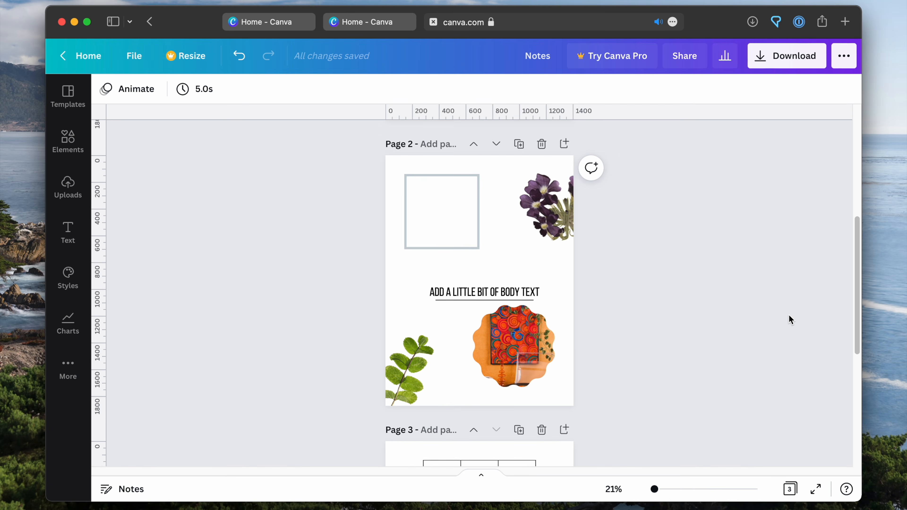
pyautogui.moveTo(507, 351); pyautogui.dragTo(509, 351)
pyautogui.click(436, 303)
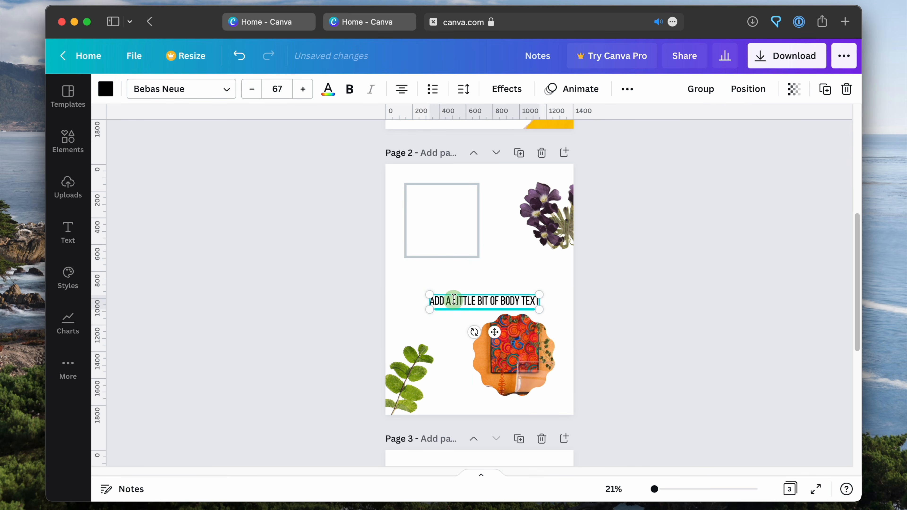
pyautogui.moveTo(454, 300); pyautogui.dragTo(483, 289)
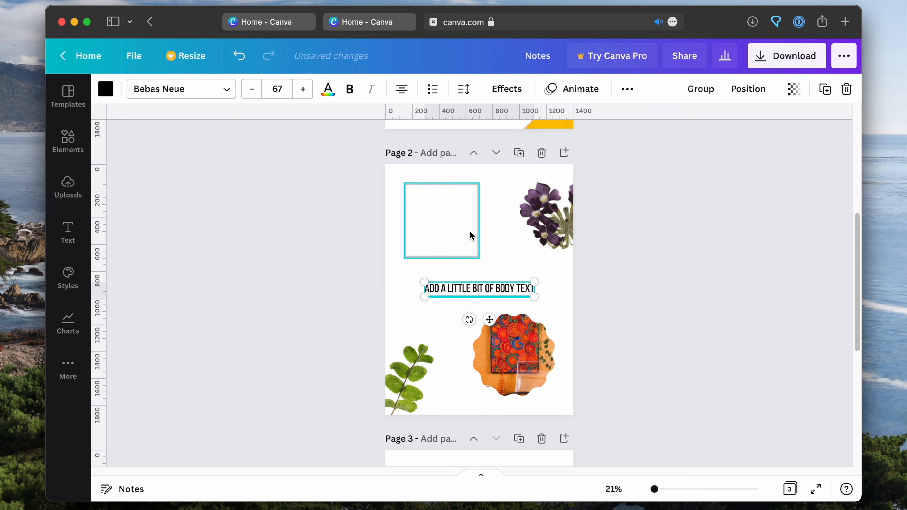
pyautogui.click(557, 266)
# Reposition the page 2 plant graphics, bringing the purple flowers further inward and pushing the green leaf further past the left page edge
pyautogui.click(405, 379)
pyautogui.click(468, 217)
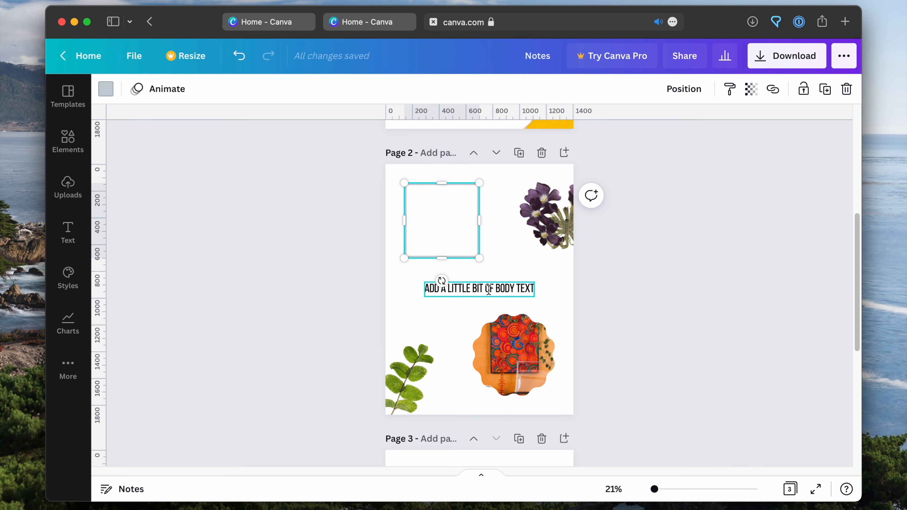
pyautogui.click(607, 214)
pyautogui.click(416, 361)
pyautogui.moveTo(417, 359); pyautogui.dragTo(415, 372)
pyautogui.moveTo(564, 227); pyautogui.dragTo(546, 214)
pyautogui.moveTo(410, 386); pyautogui.dragTo(403, 375)
pyautogui.click(679, 282)
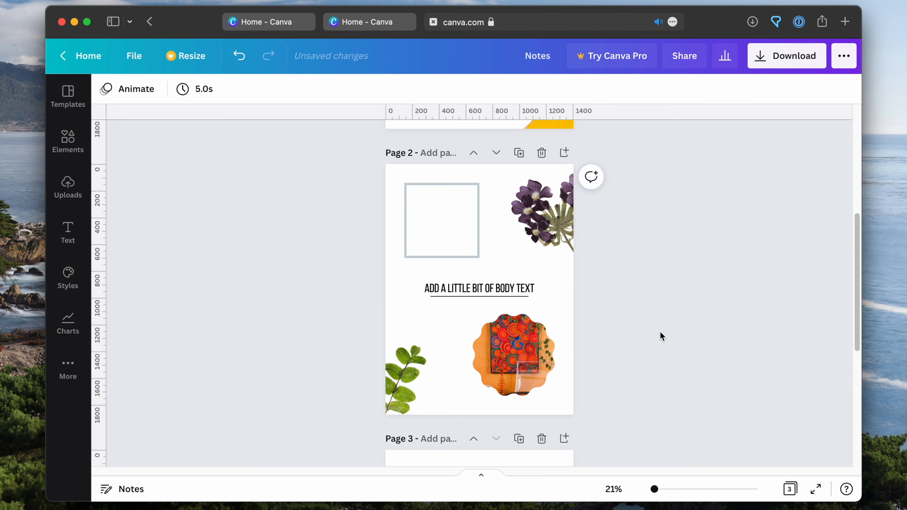
# Download all three pages as PNG files at 1404 × 1872 px
pyautogui.scroll(5, 648, 318)
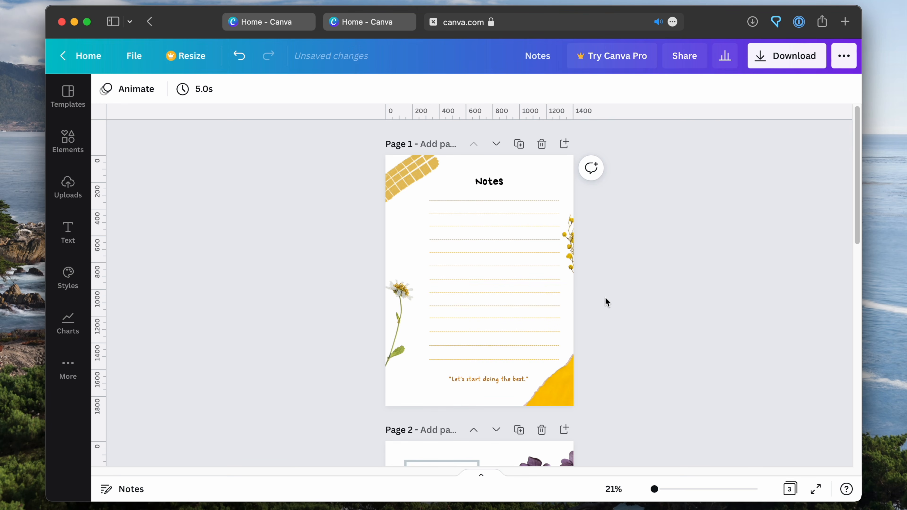
pyautogui.scroll(-6, 668, 323)
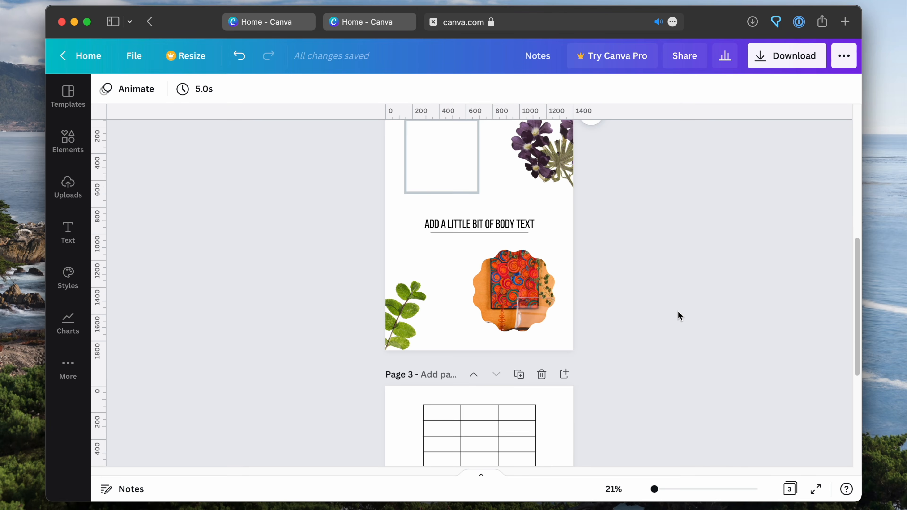
pyautogui.scroll(2, 677, 310)
pyautogui.scroll(-6, 629, 339)
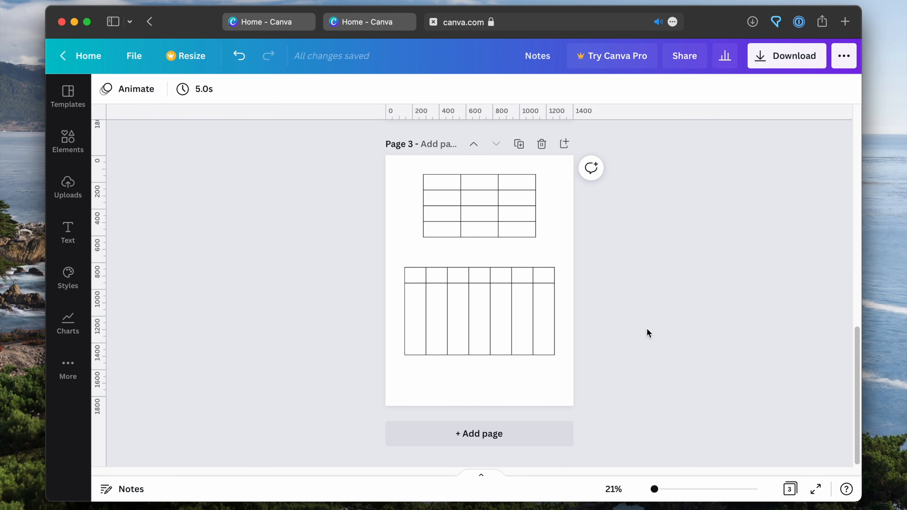
pyautogui.click(766, 65)
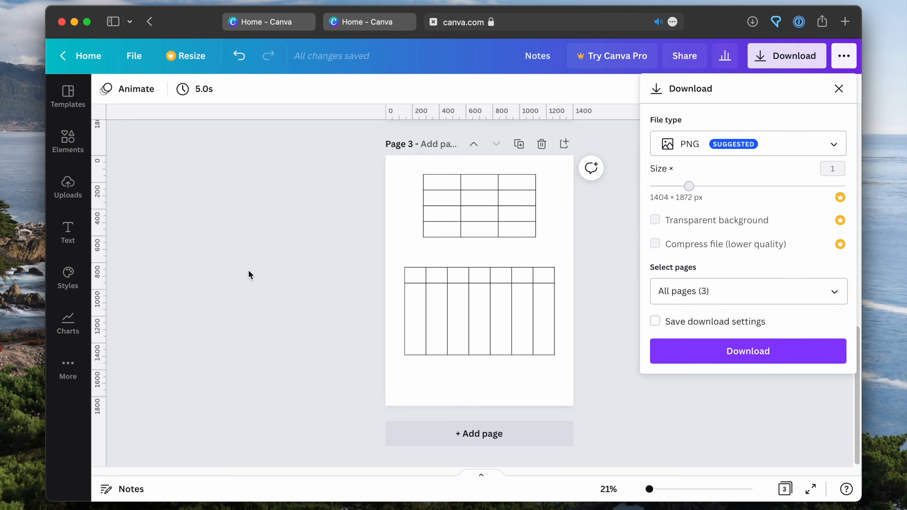
pyautogui.click(751, 154)
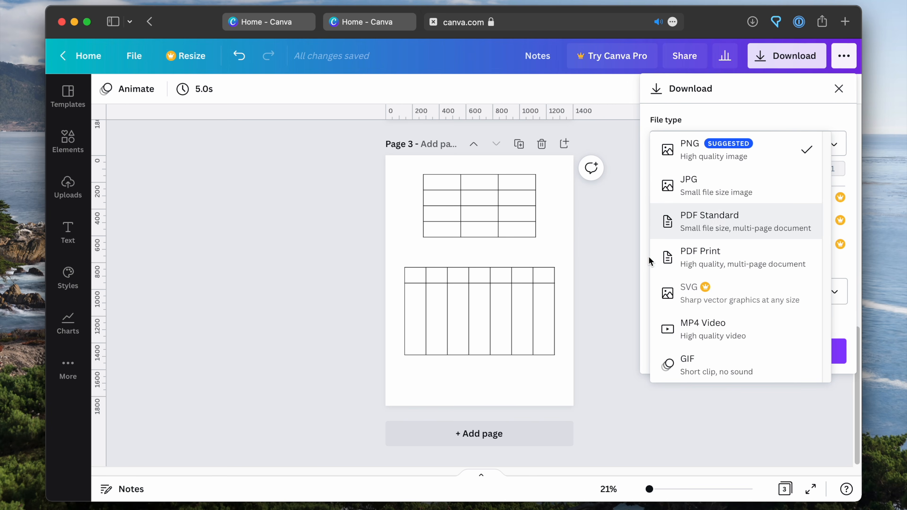
pyautogui.click(705, 148)
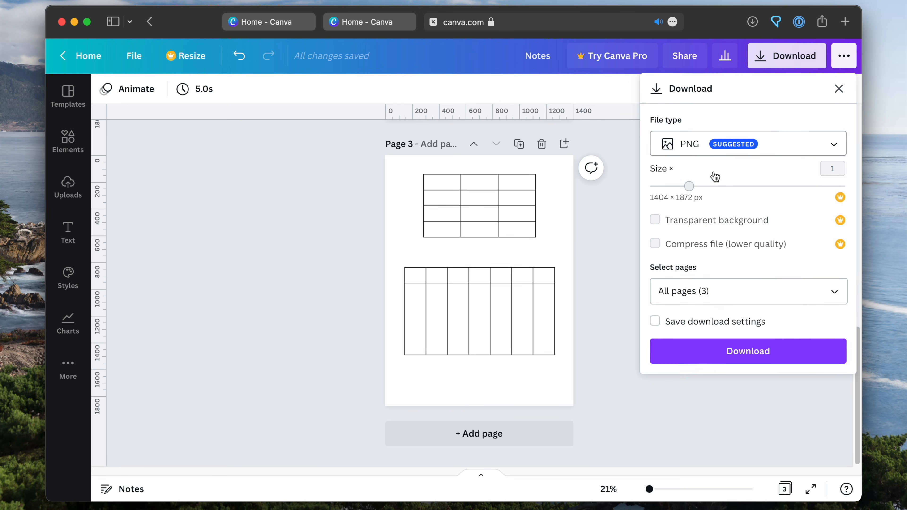
pyautogui.click(683, 291)
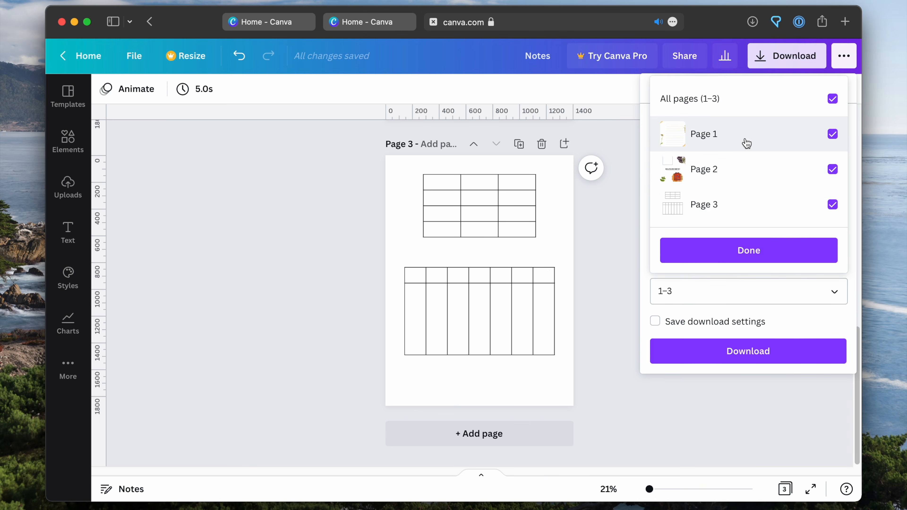
pyautogui.click(690, 292)
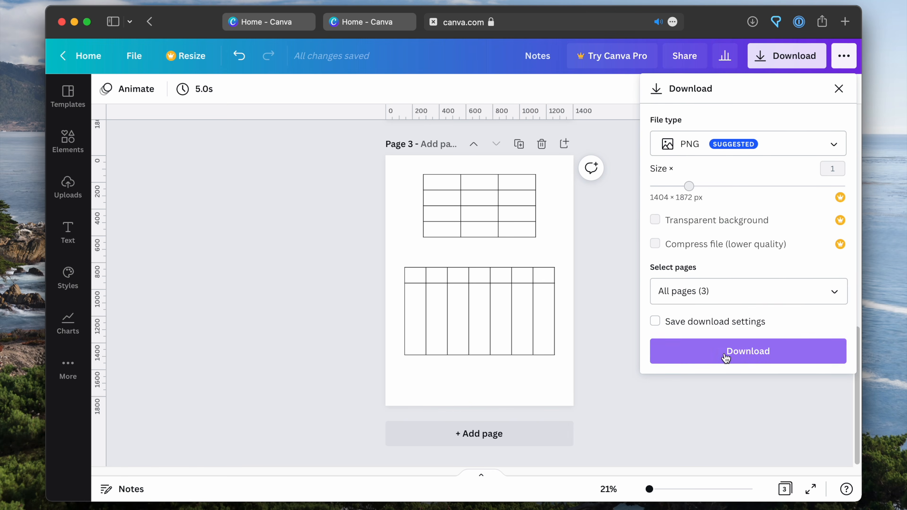
pyautogui.click(712, 360)
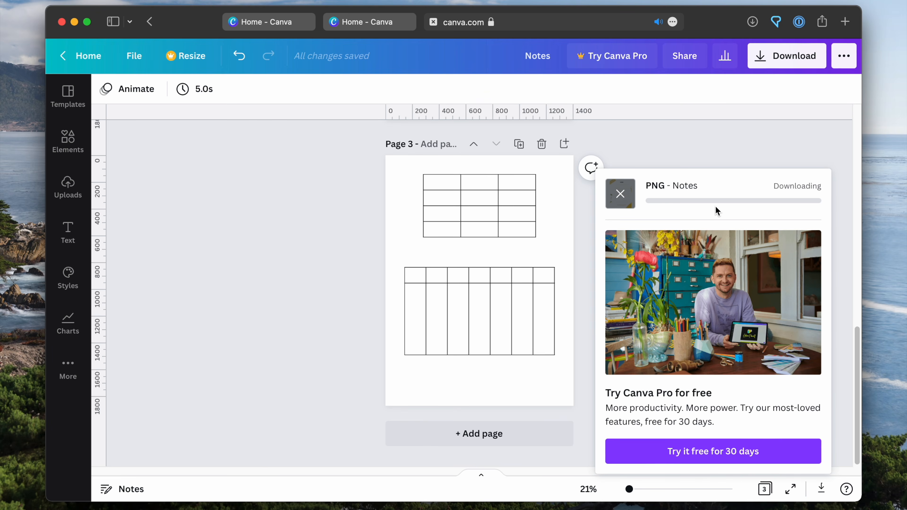
pyautogui.scroll(1, 326, 300)
pyautogui.scroll(5, 325, 298)
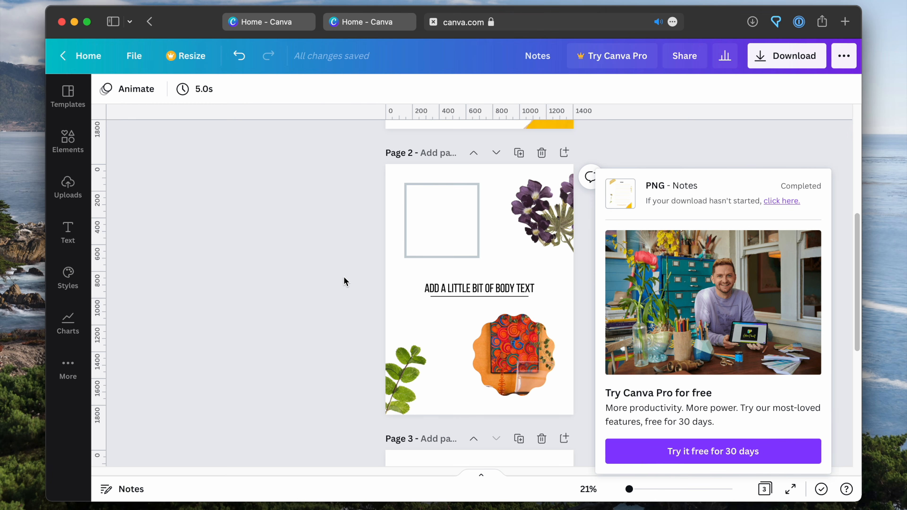
pyautogui.scroll(-6, 344, 280)
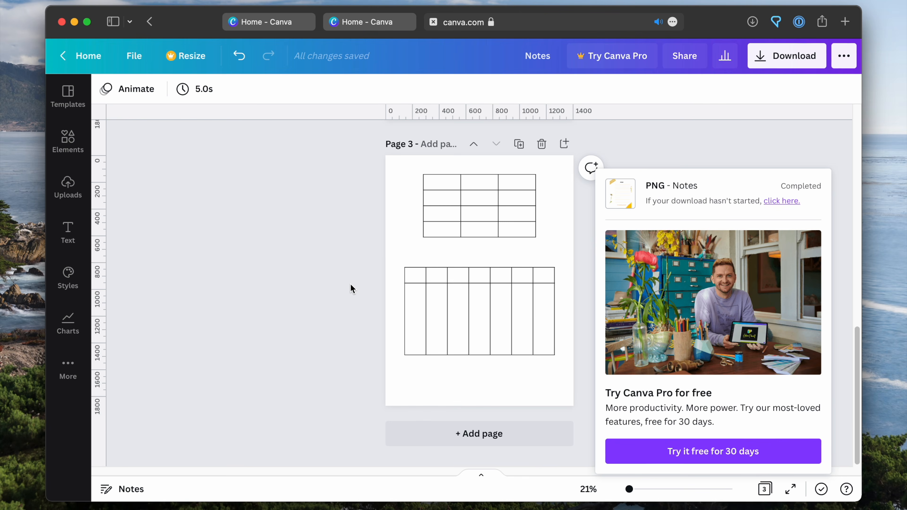
pyautogui.scroll(6, 352, 289)
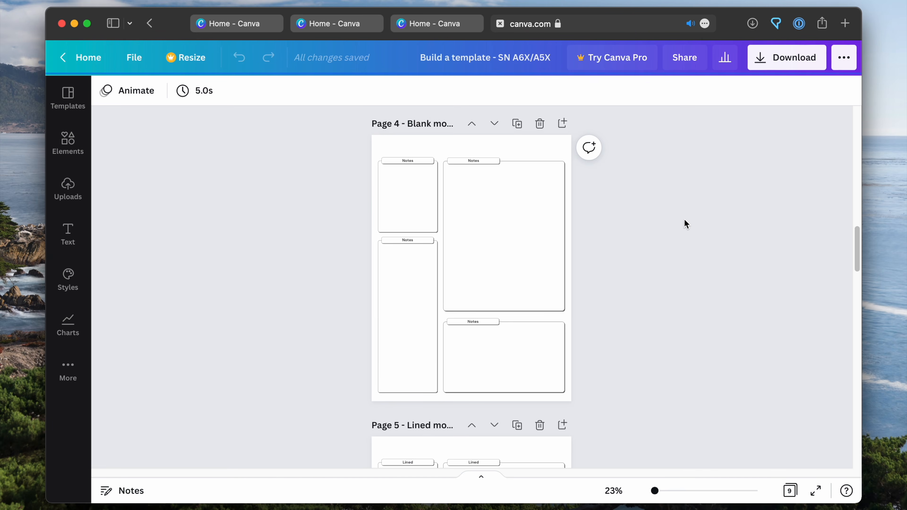
# Look through the mix-and-match instructions on page 3 and the blank, lined, to-do and monthly calendar modules on the following pages
pyautogui.scroll(10, 728, 245)
pyautogui.scroll(-7, 730, 243)
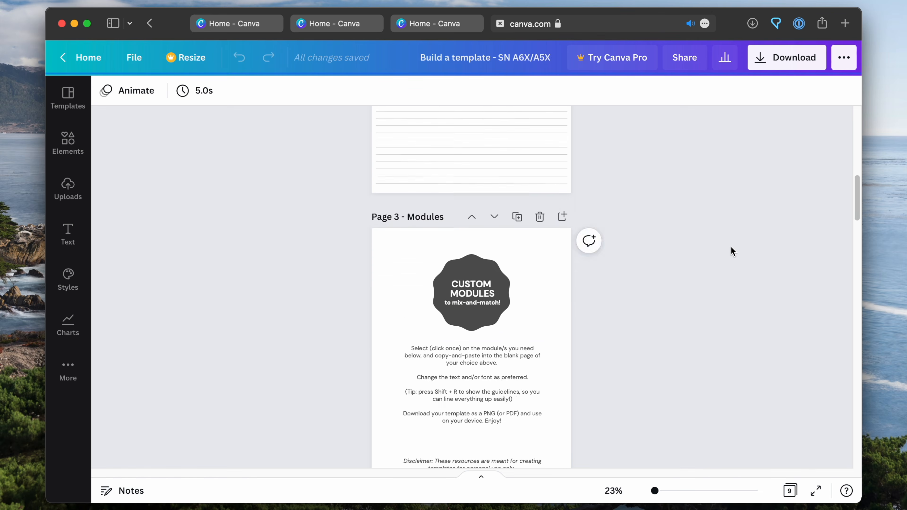
pyautogui.scroll(3, 731, 241)
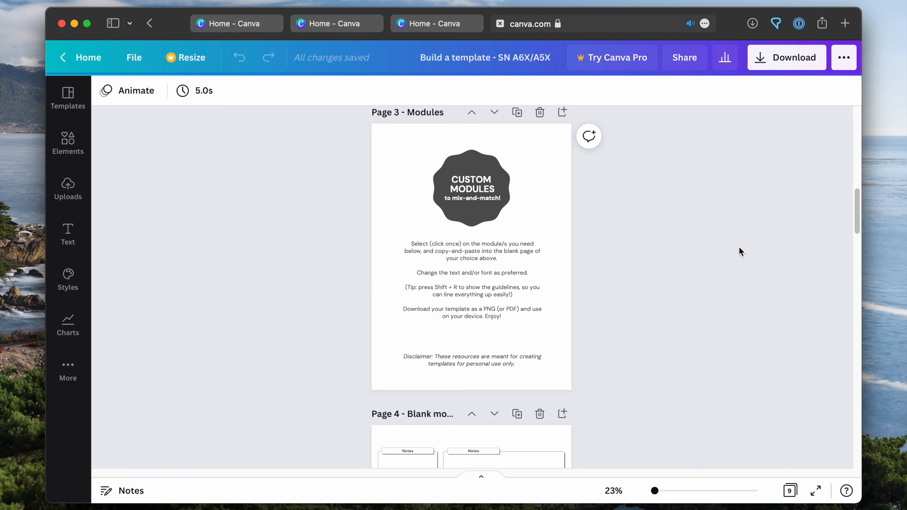
pyautogui.scroll(-3, 739, 250)
pyautogui.scroll(-5, 737, 248)
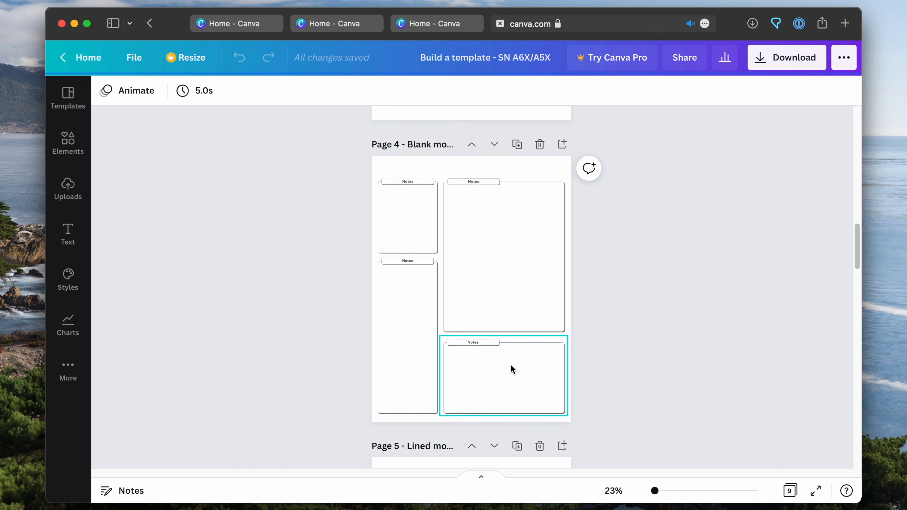
pyautogui.scroll(-10, 512, 364)
pyautogui.scroll(-14, 424, 308)
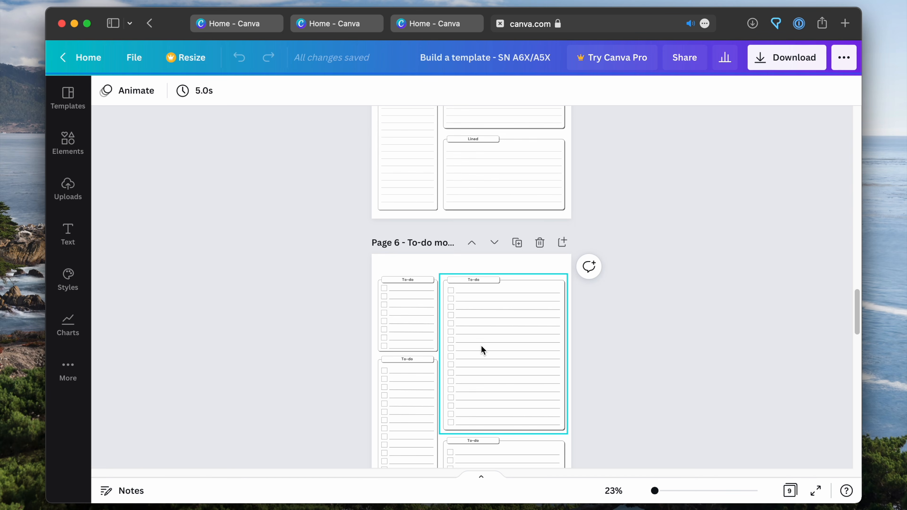
pyautogui.scroll(-20, 519, 383)
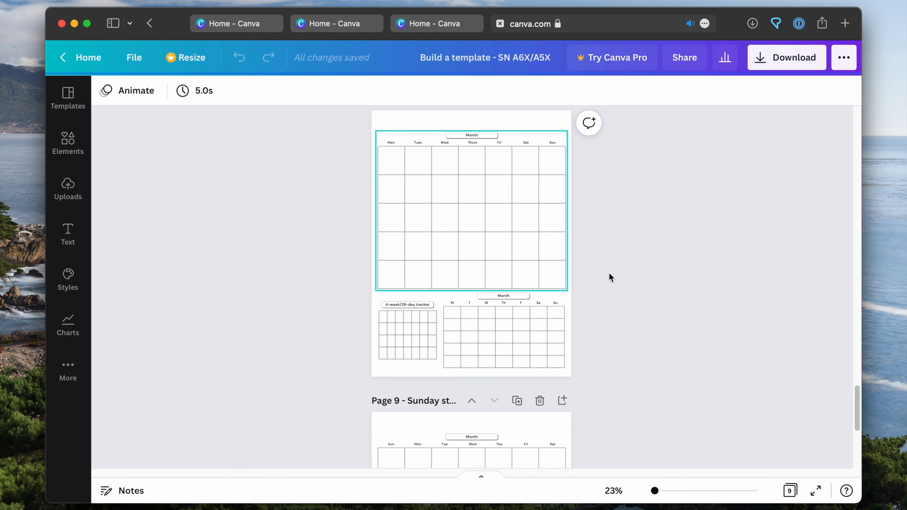
pyautogui.scroll(15, 630, 271)
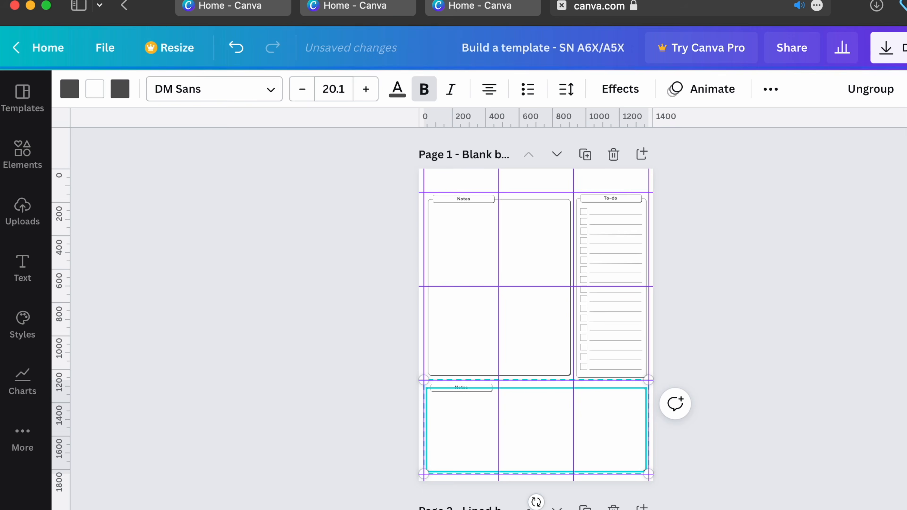
# On the Page 1 blank base, change the heading of the large upper notes box to "Meeting notes"
pyautogui.scroll(5, 530, 496)
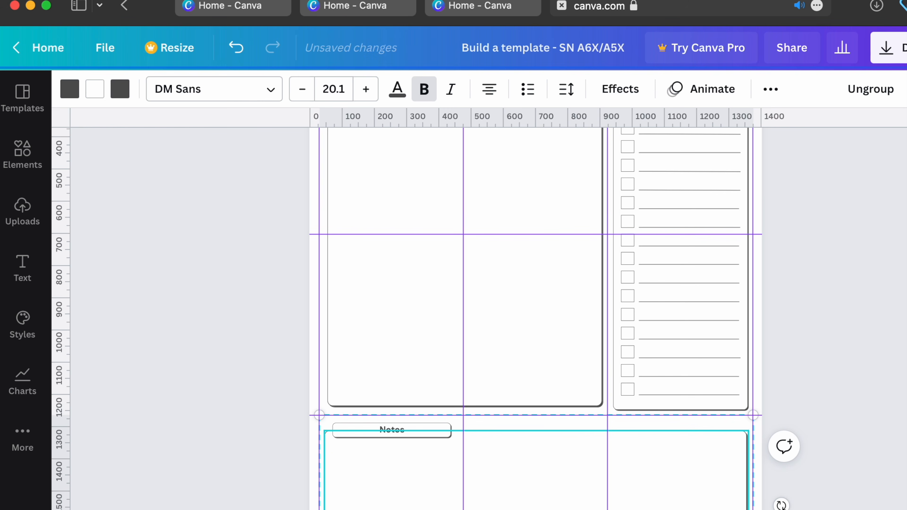
pyautogui.click(877, 279)
pyautogui.scroll(5, 876, 279)
pyautogui.click(407, 231)
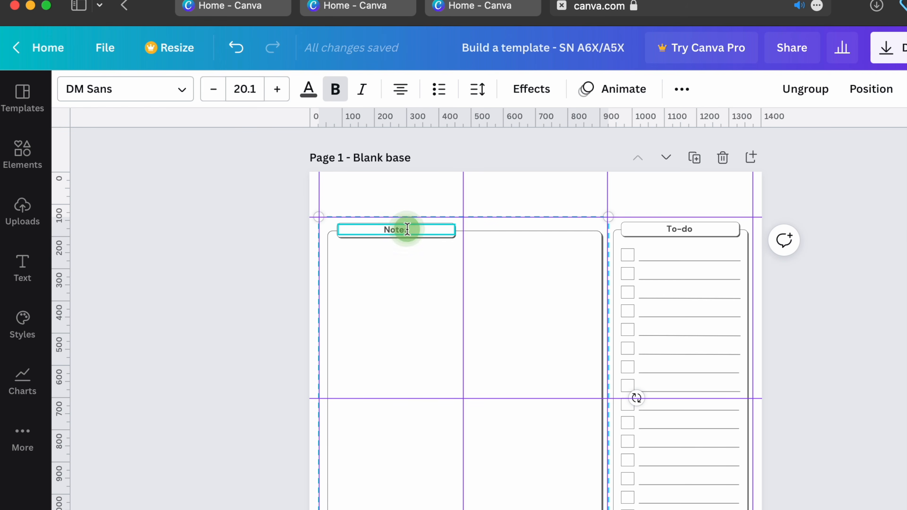
pyautogui.doubleClick(354, 233)
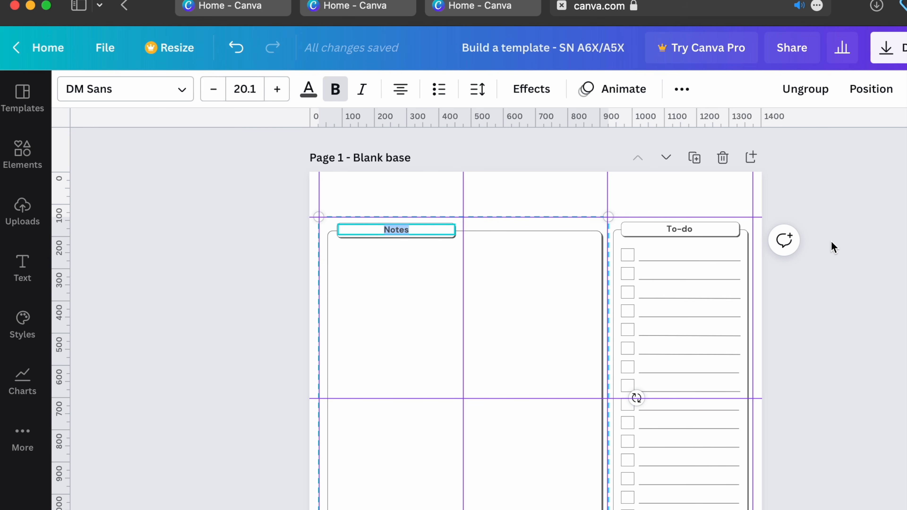
pyautogui.write('Meeting notes')
pyautogui.click(886, 310)
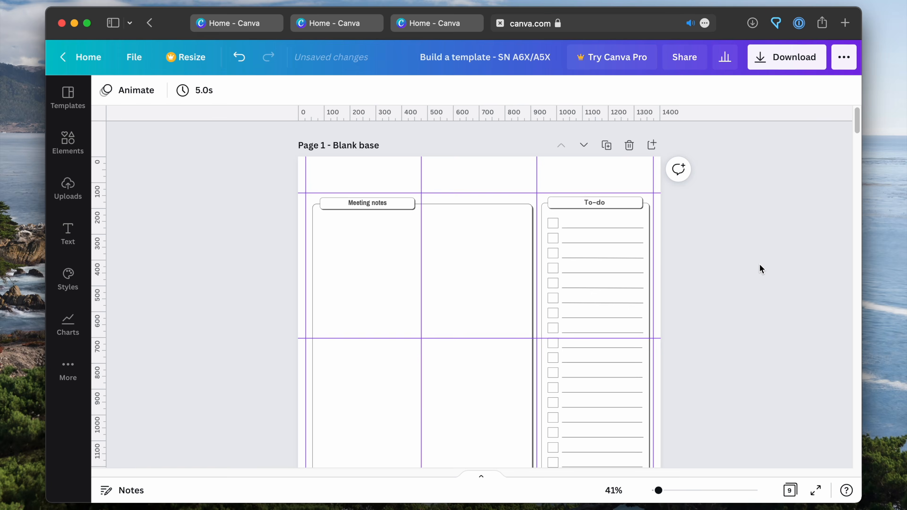
# Review the complete Page 1 layout and the custom module pages that follow it
pyautogui.scroll(-5, 884, 305)
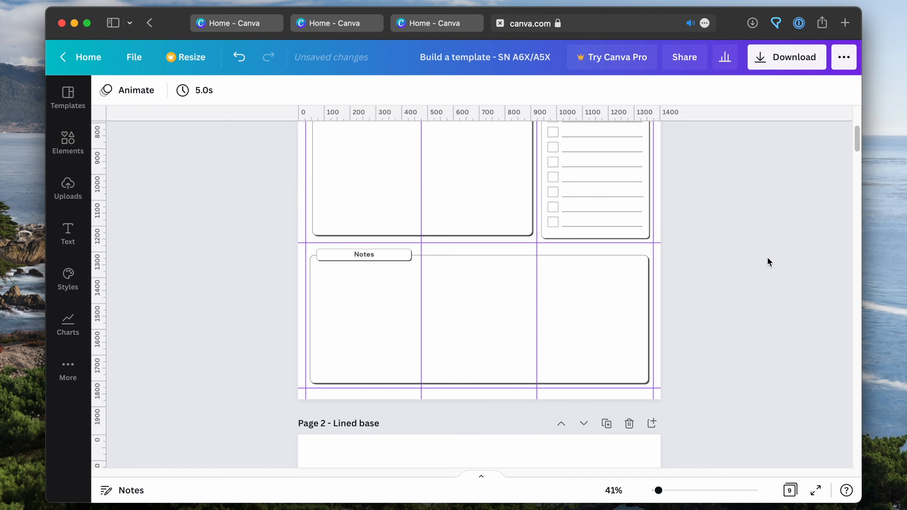
pyautogui.scroll(3, 894, 297)
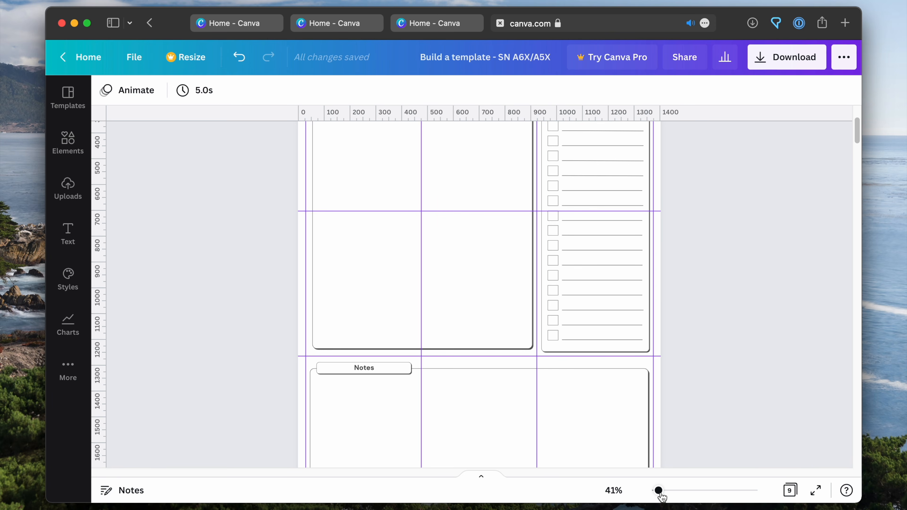
pyautogui.press('super+minus')
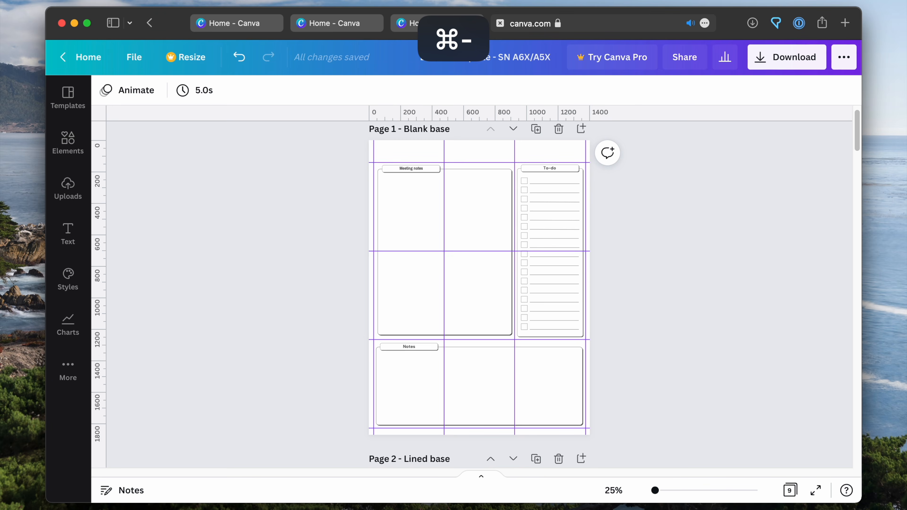
pyautogui.scroll(-15, 686, 253)
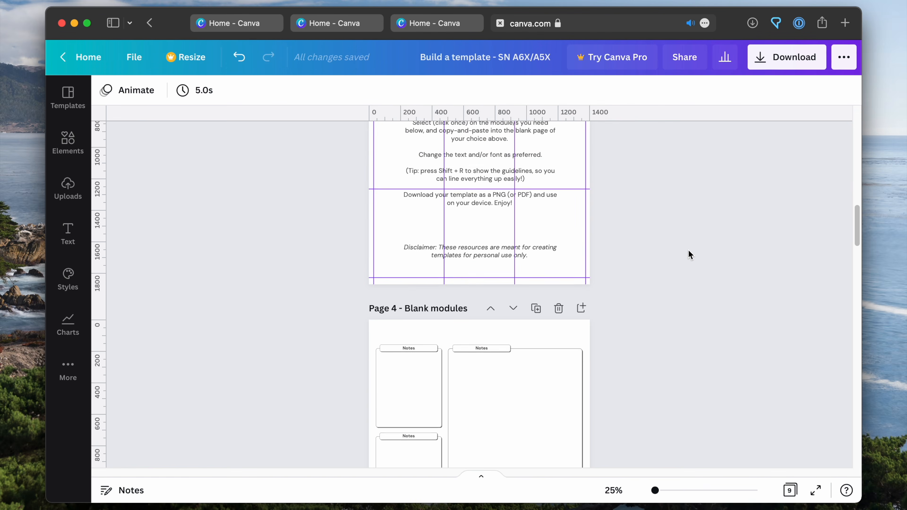
pyautogui.scroll(-12, 682, 249)
pyautogui.scroll(12, 683, 250)
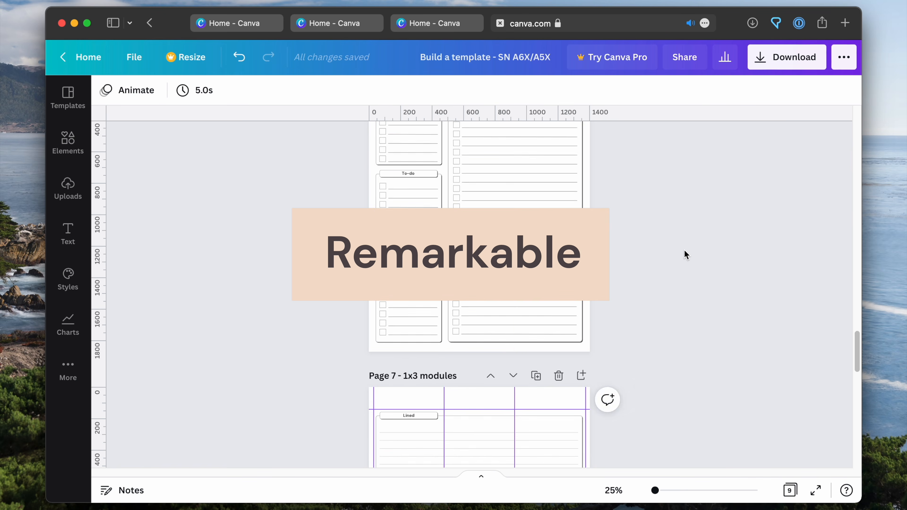